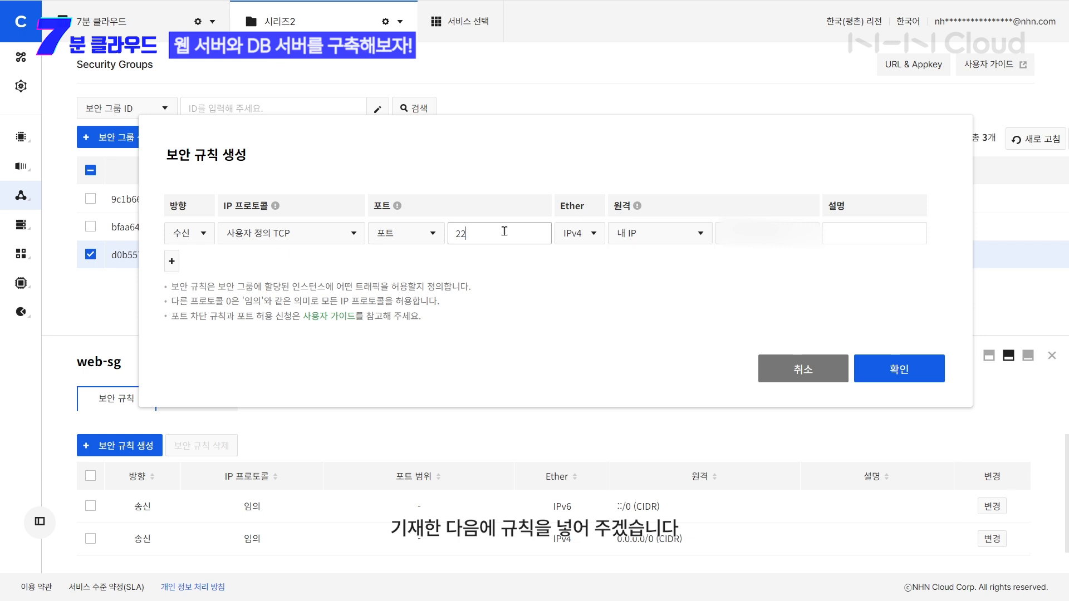
# Step: Save the port 22 inbound rule restricted to the current IP on web-sg, and add an inbound HTTP rule
pyautogui.click(882, 363)
pyautogui.click(688, 308)
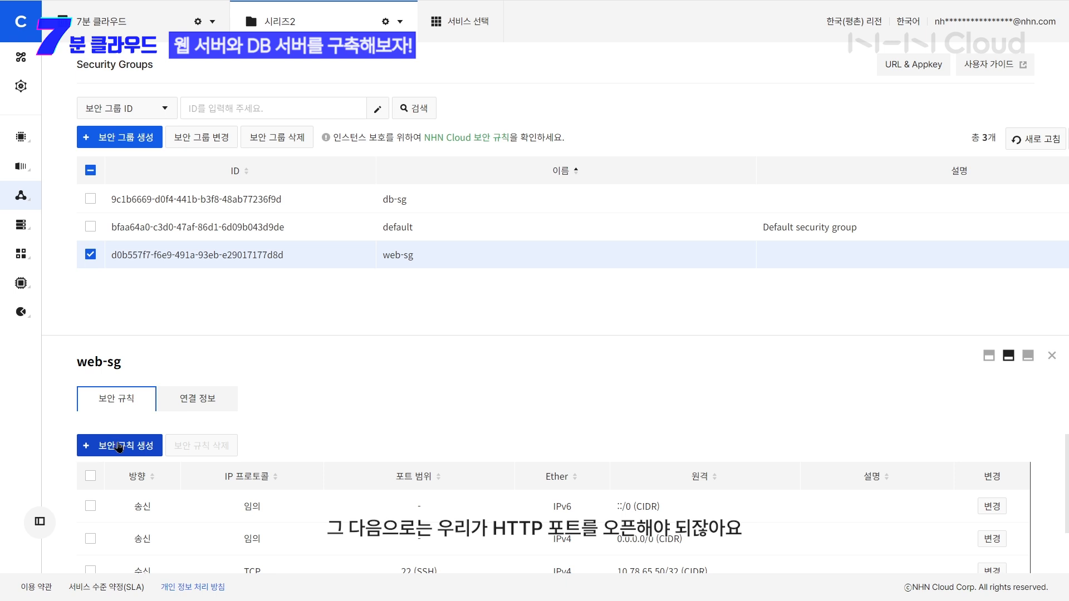
pyautogui.click(119, 444)
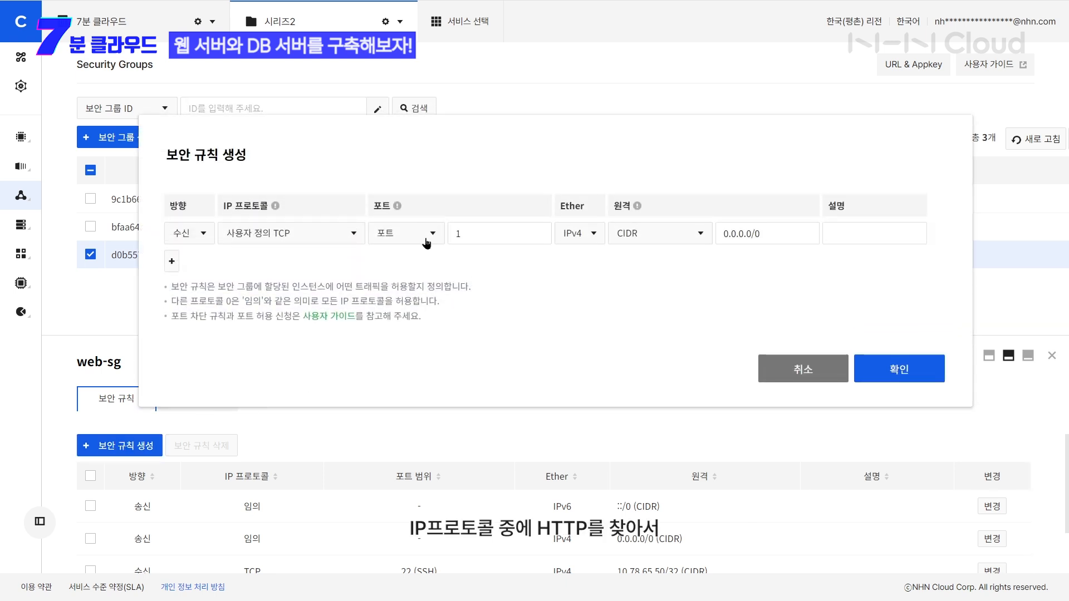
pyautogui.click(303, 234)
pyautogui.click(285, 304)
pyautogui.click(882, 373)
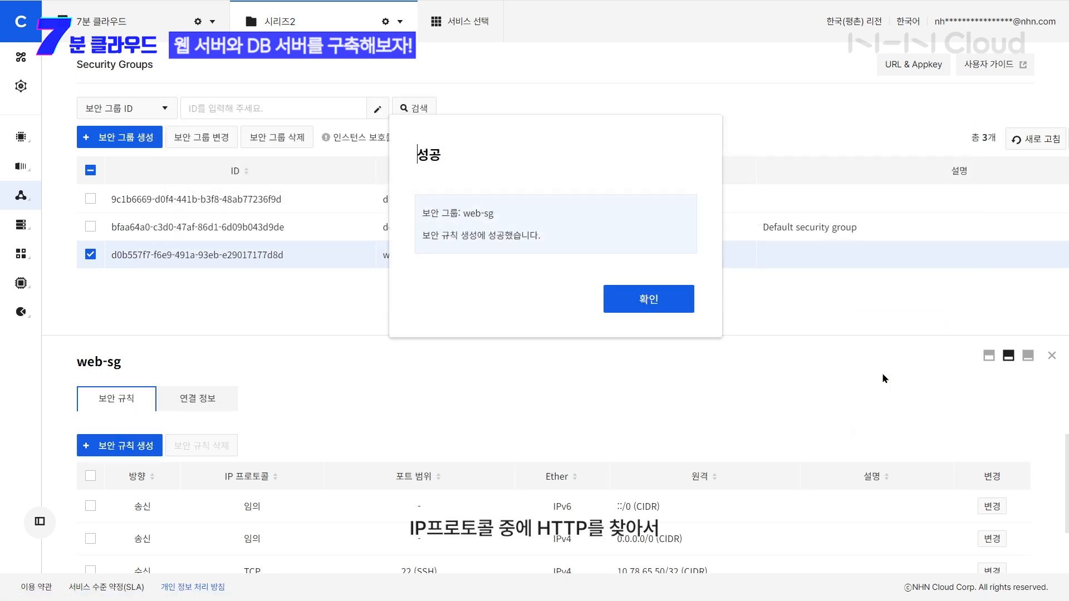
pyautogui.click(633, 306)
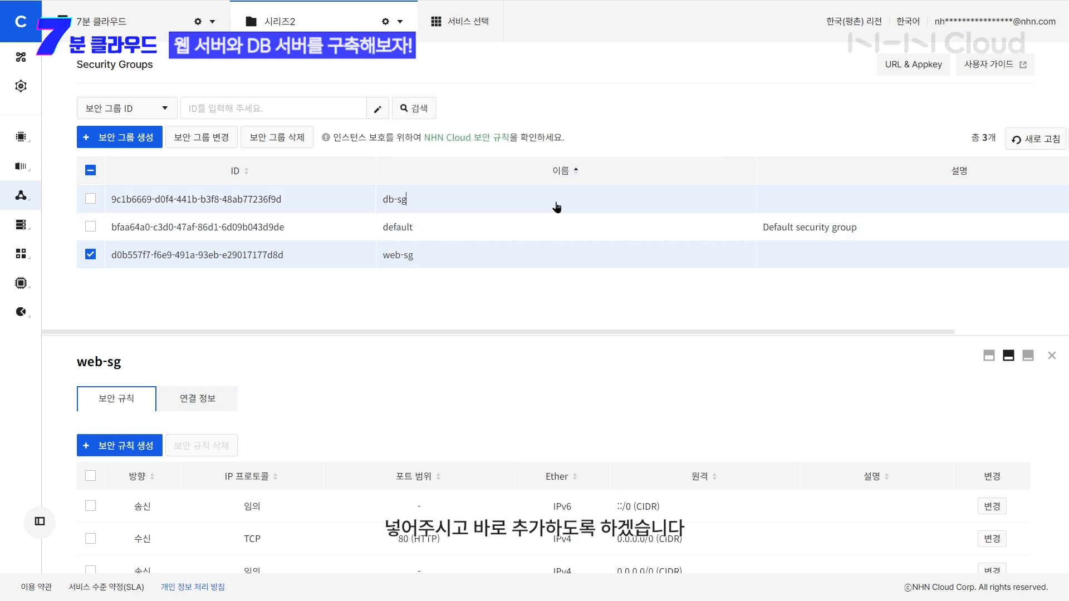
# Step: Add an inbound custom TCP rule to db-sg for port 3306 with the remote CIDR 10.0.1.0/24
pyautogui.click(556, 206)
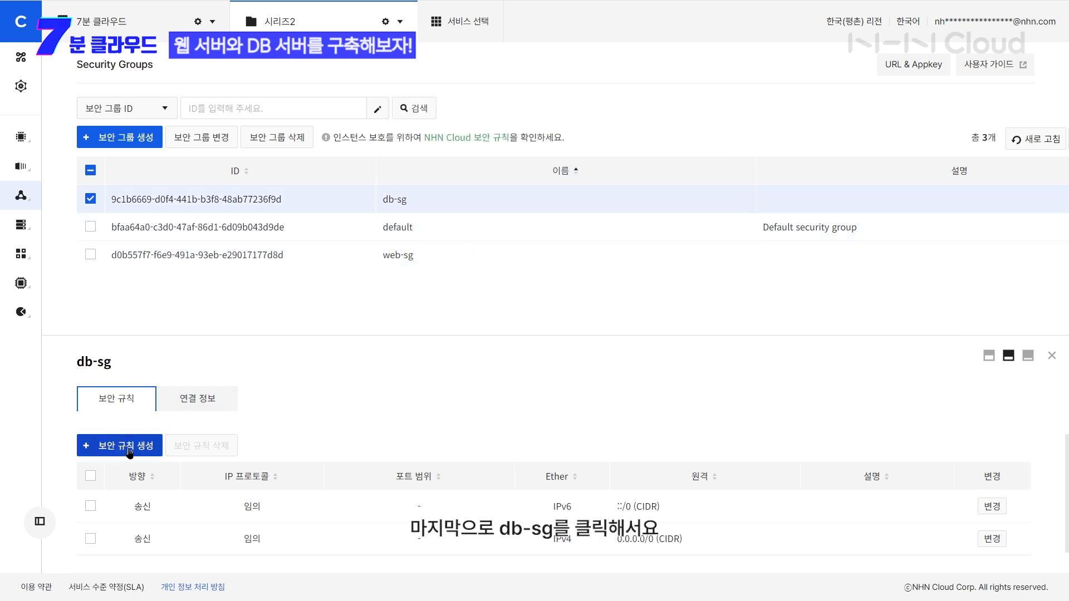
pyautogui.click(129, 446)
pyautogui.press('BackSpace')
pyautogui.write('3306')
pyautogui.moveTo(780, 236); pyautogui.dragTo(701, 233)
pyautogui.press('BackSpace')
pyautogui.write('10.0.1.0')
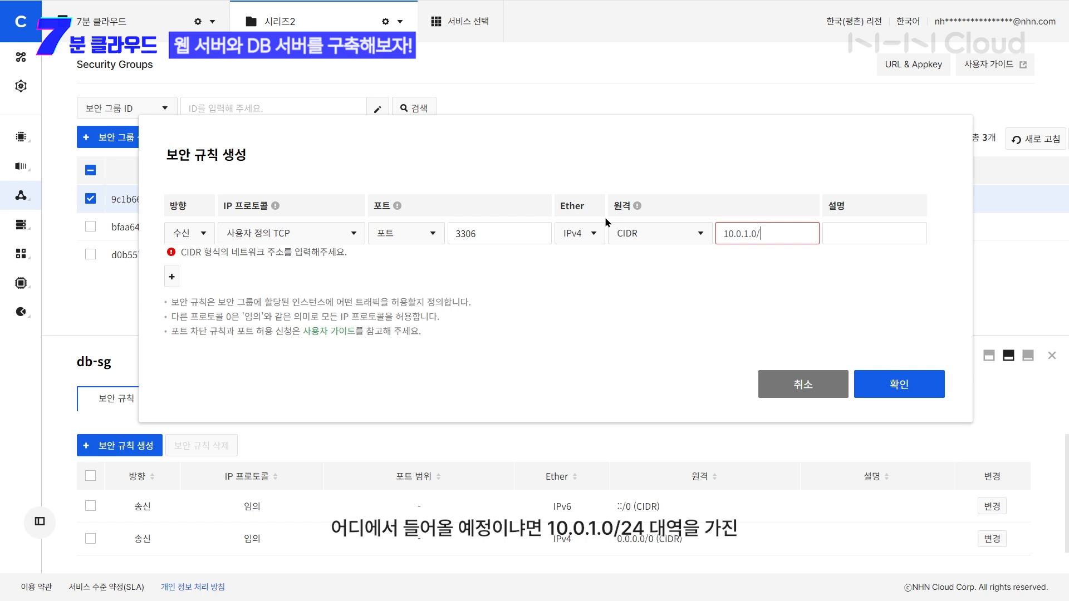
pyautogui.write('/24')
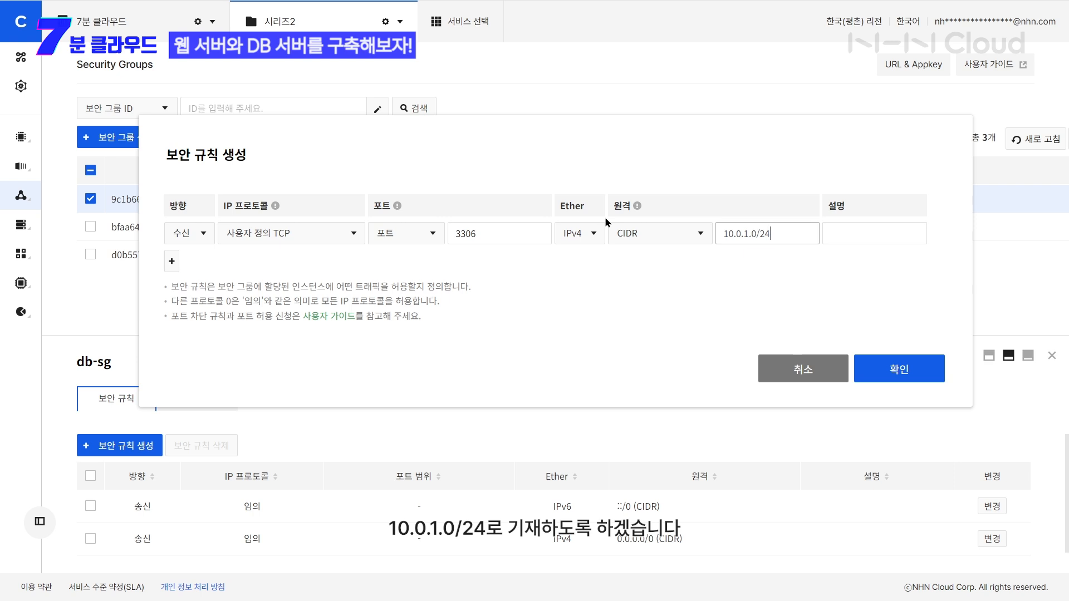
pyautogui.hotkey('ctrl', 'a')
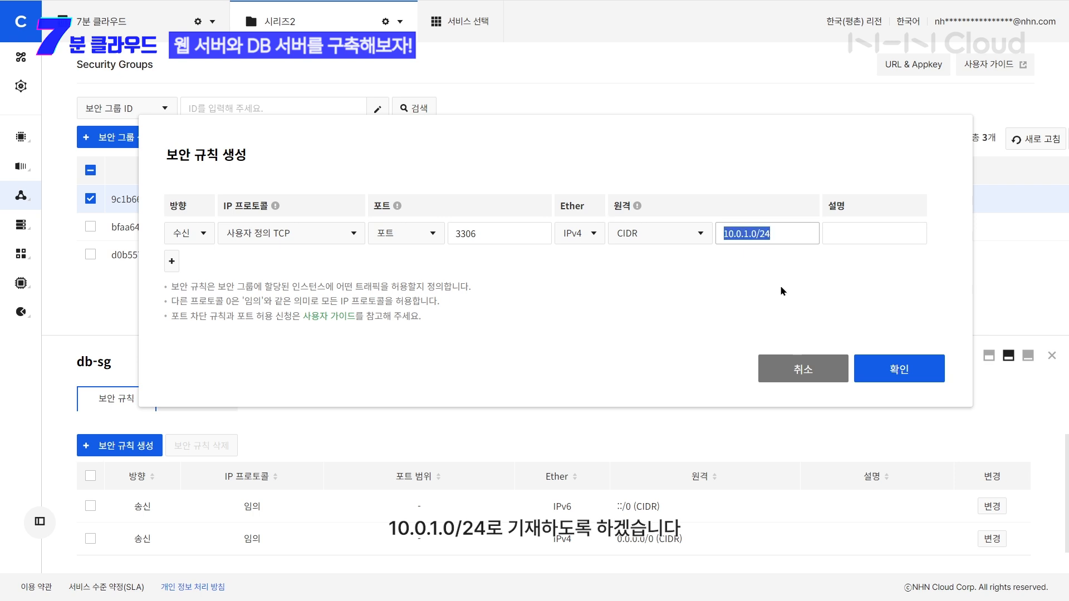
pyautogui.click(896, 369)
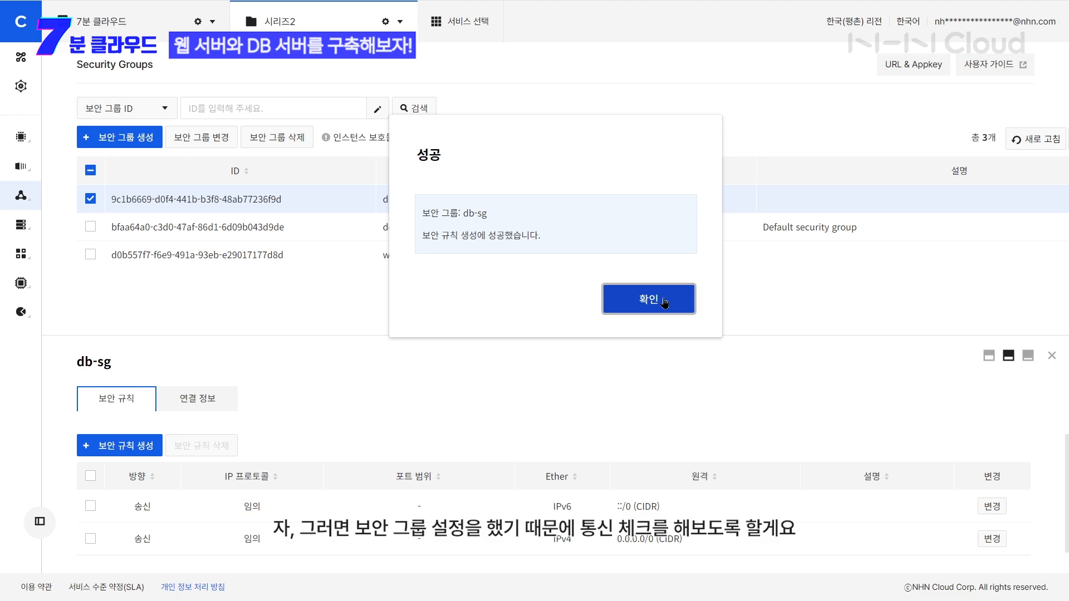
pyautogui.click(675, 302)
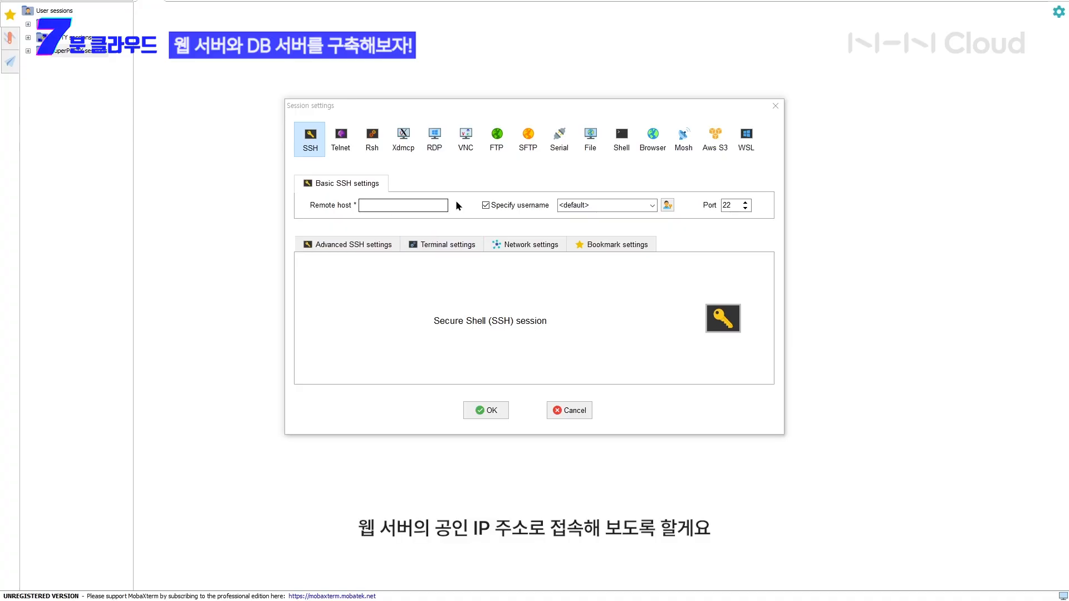
# Step: Switch to MobaXterm and fill in a new SSH session with the web server's public IP address and username ubuntu
pyautogui.click(432, 205)
pyautogui.hotkey('ctrl', 'v')
pyautogui.click(566, 204)
pyautogui.press('BackSpace')
pyautogui.write('ubuntu')
# Step: Enable private key authentication with the file nhn-key-pair-pyengchon.pem and connect the SSH session
pyautogui.click(367, 248)
pyautogui.click(370, 344)
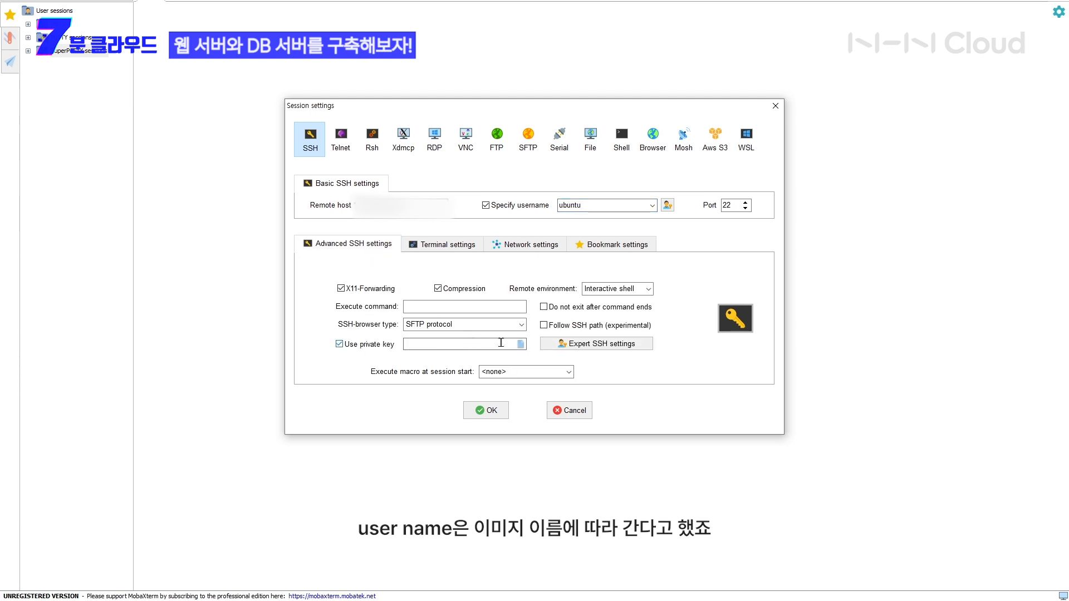
pyautogui.click(521, 344)
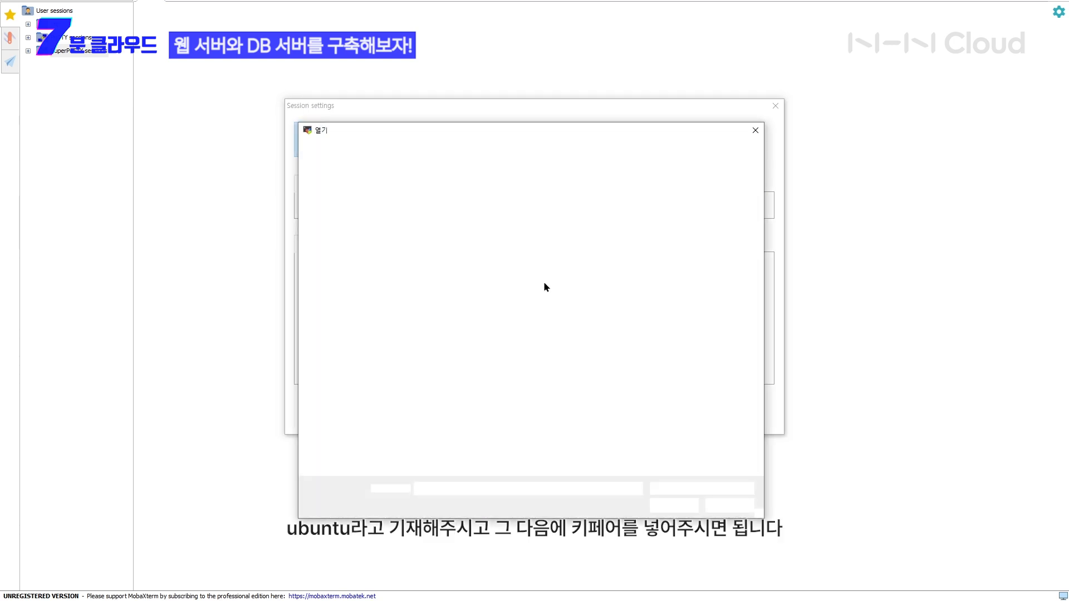
pyautogui.doubleClick(479, 399)
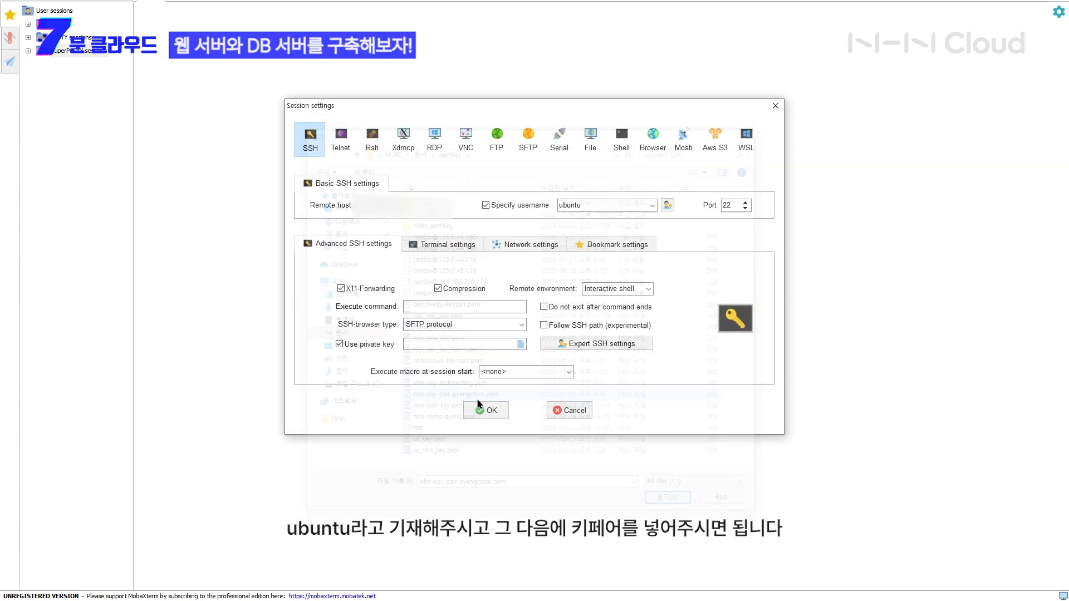
pyautogui.press('Return')
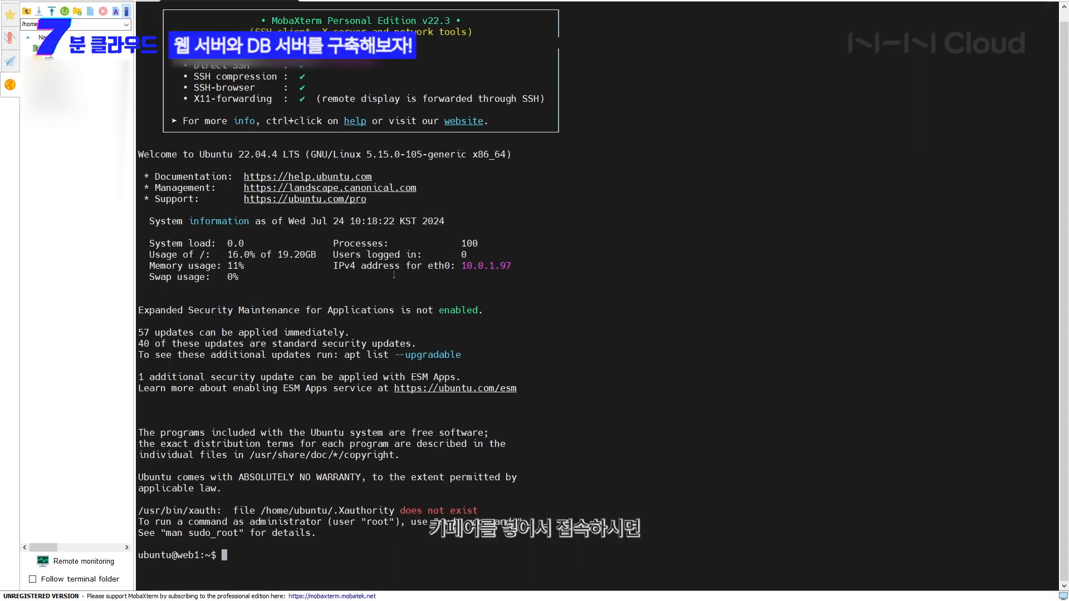
# Step: Clear the terminal and switch to the root account with sudo su
pyautogui.doubleClick(538, 478)
pyautogui.write('clear')
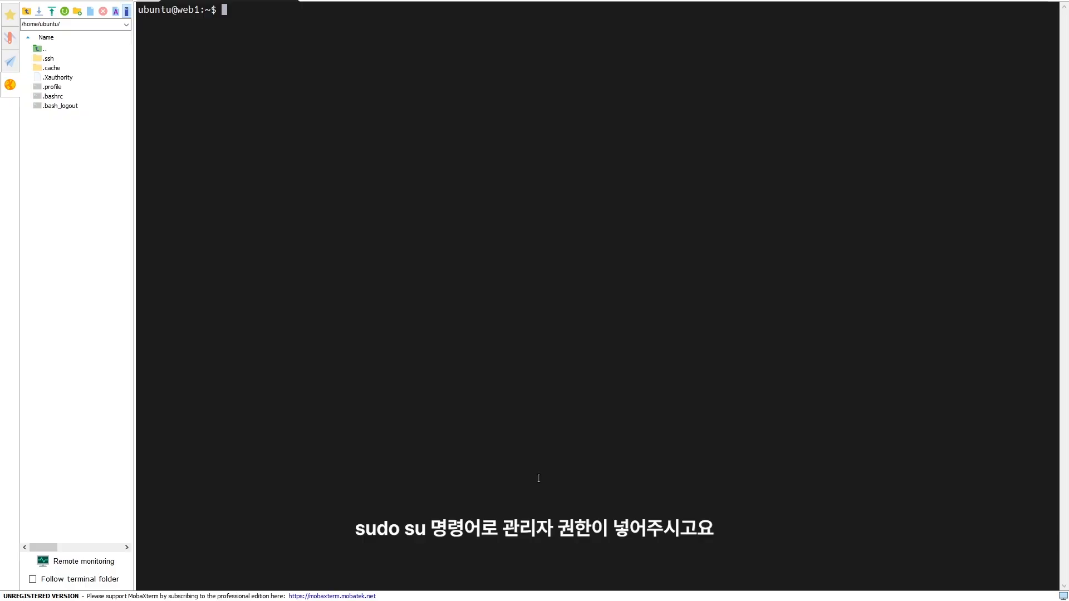
pyautogui.write('sudo su')
pyautogui.press('Return')
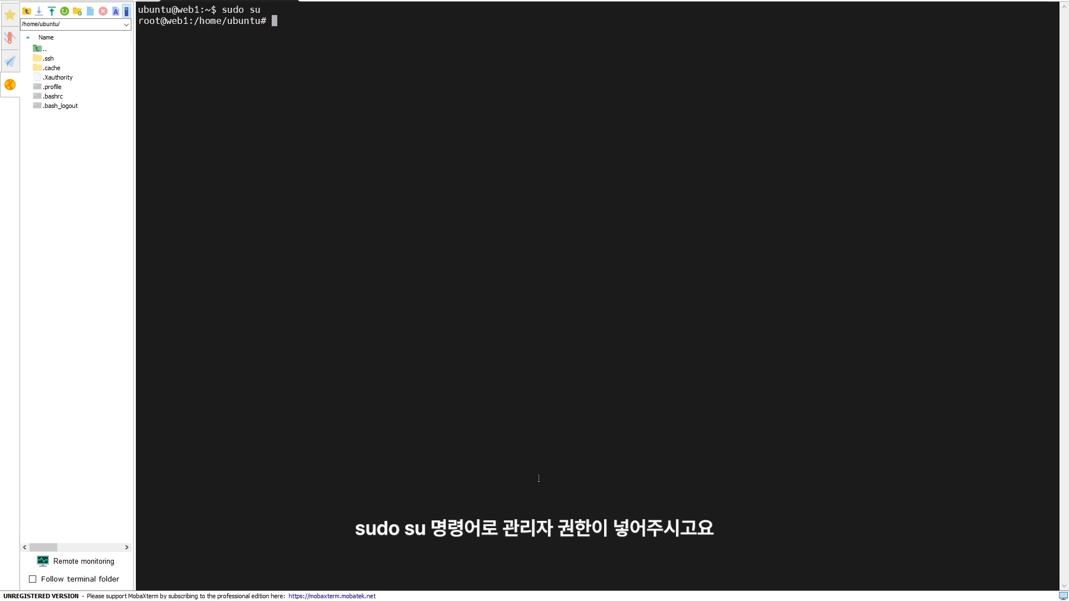
# Step: Test the connection to the DB server with "telnet 10.0.2.35 3306" and examine the response lines
pyautogui.write('telnet 10.0.2.35')
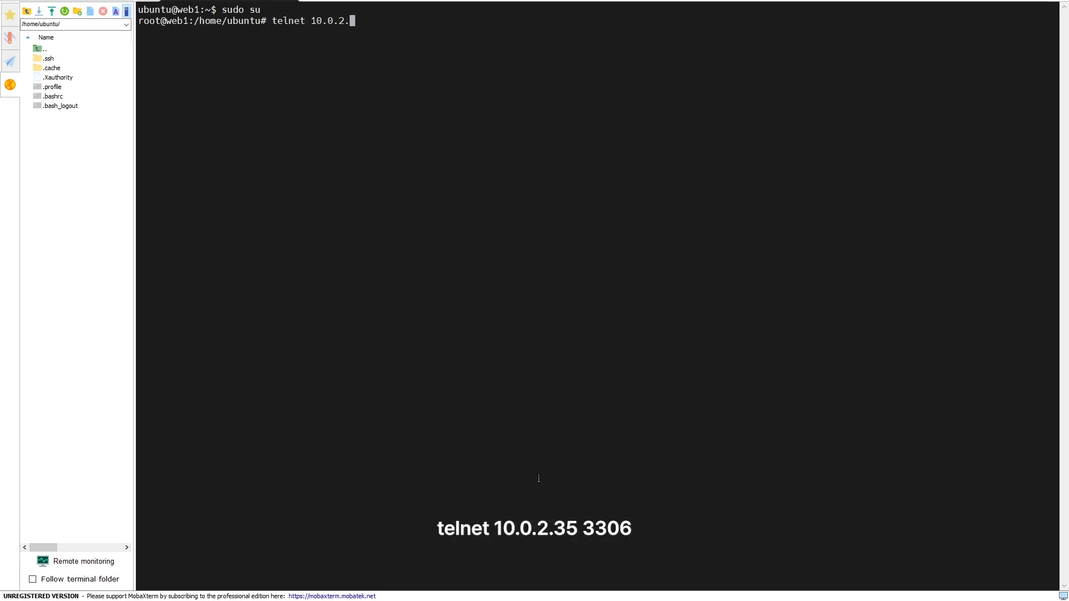
pyautogui.write(' 3306')
pyautogui.press('Return')
pyautogui.moveTo(143, 29); pyautogui.dragTo(297, 54)
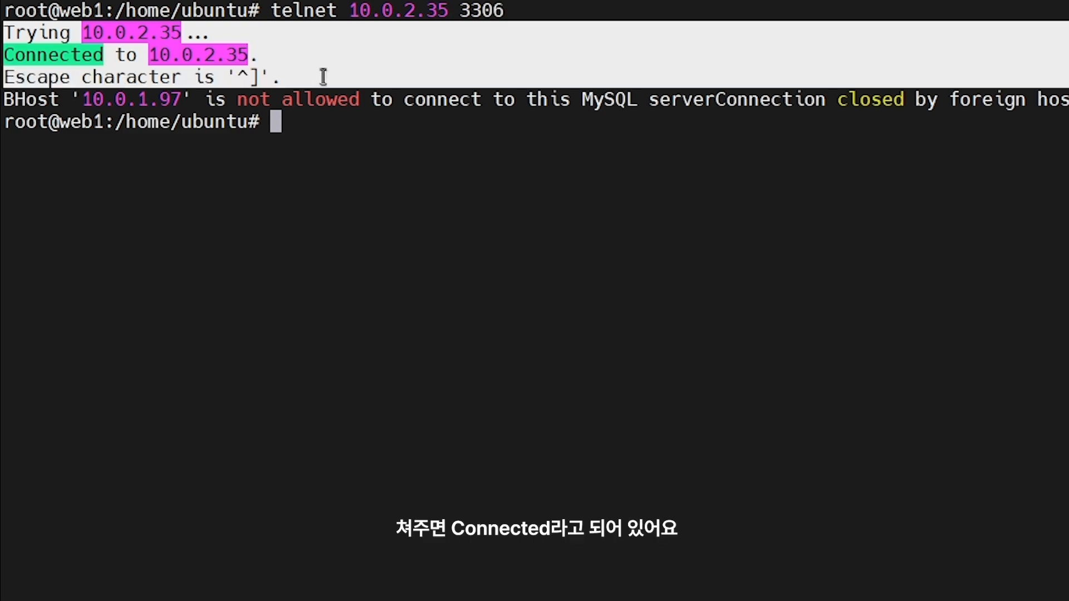
pyautogui.click(189, 90)
pyautogui.moveTo(223, 141); pyautogui.dragTo(1001, 132)
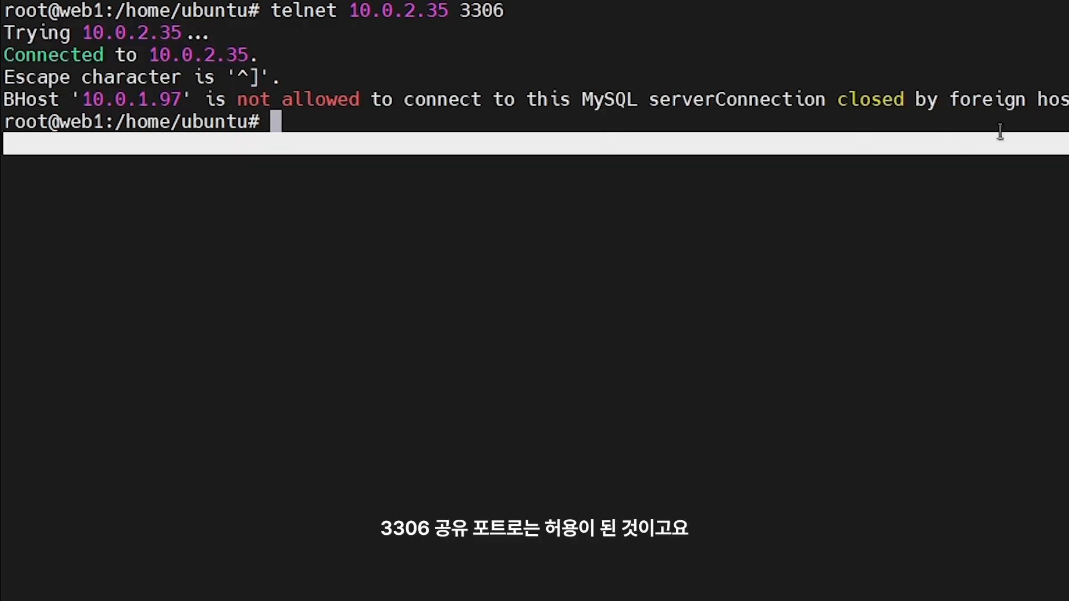
pyautogui.tripleClick(1000, 130)
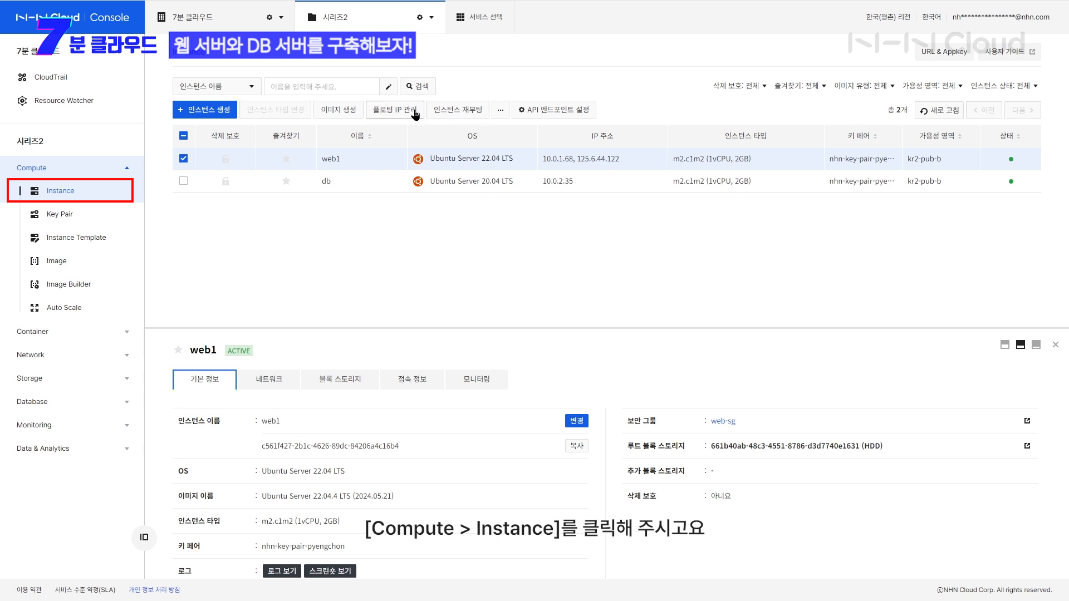
# Step: Switch to the NHN Cloud console and stop the web1 instance
pyautogui.click(503, 111)
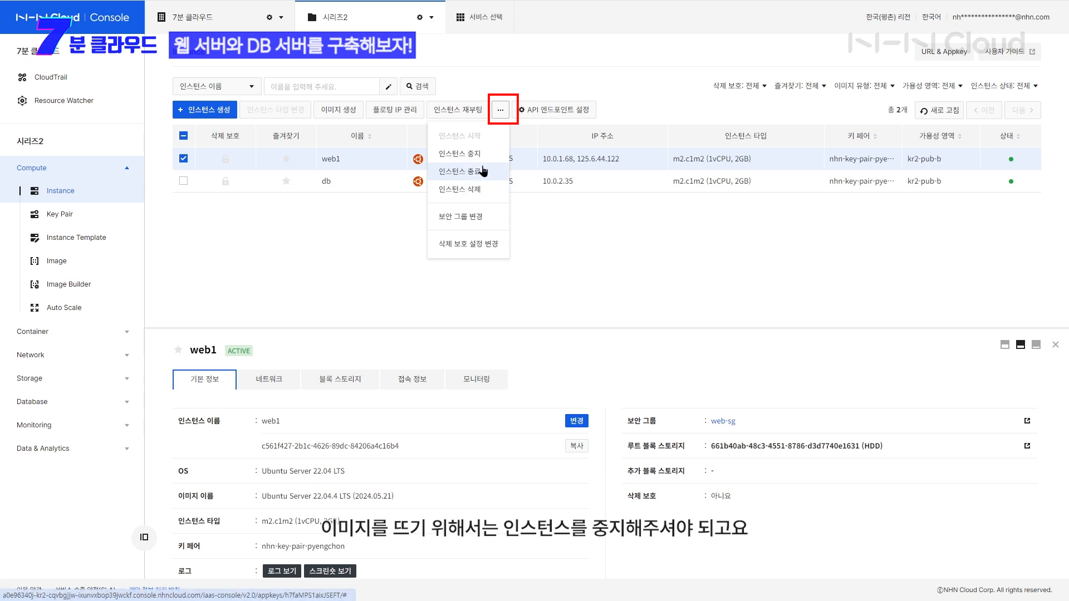
pyautogui.click(472, 153)
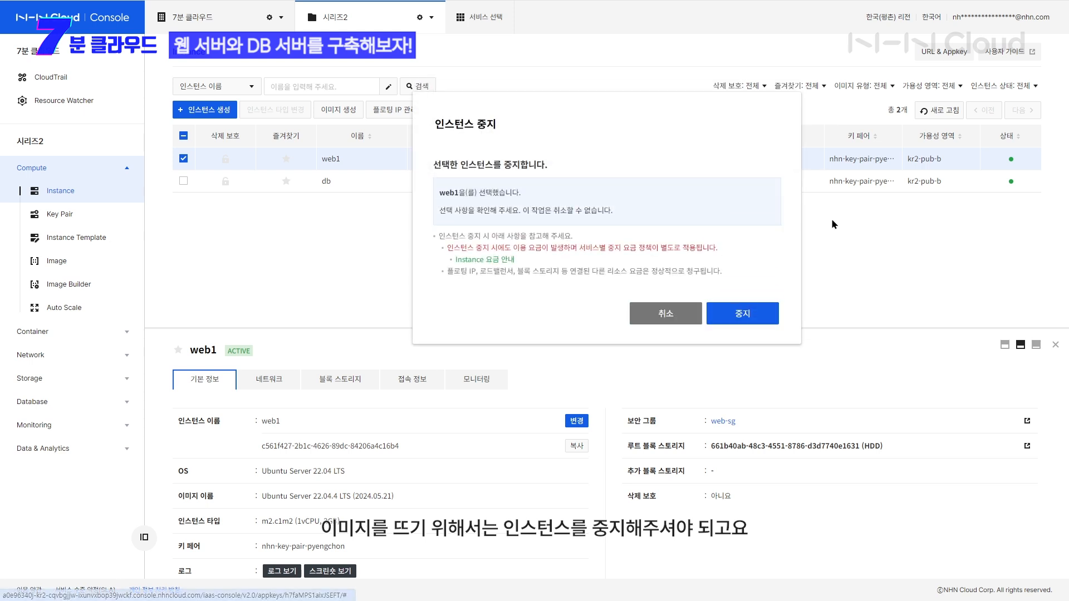
pyautogui.click(760, 317)
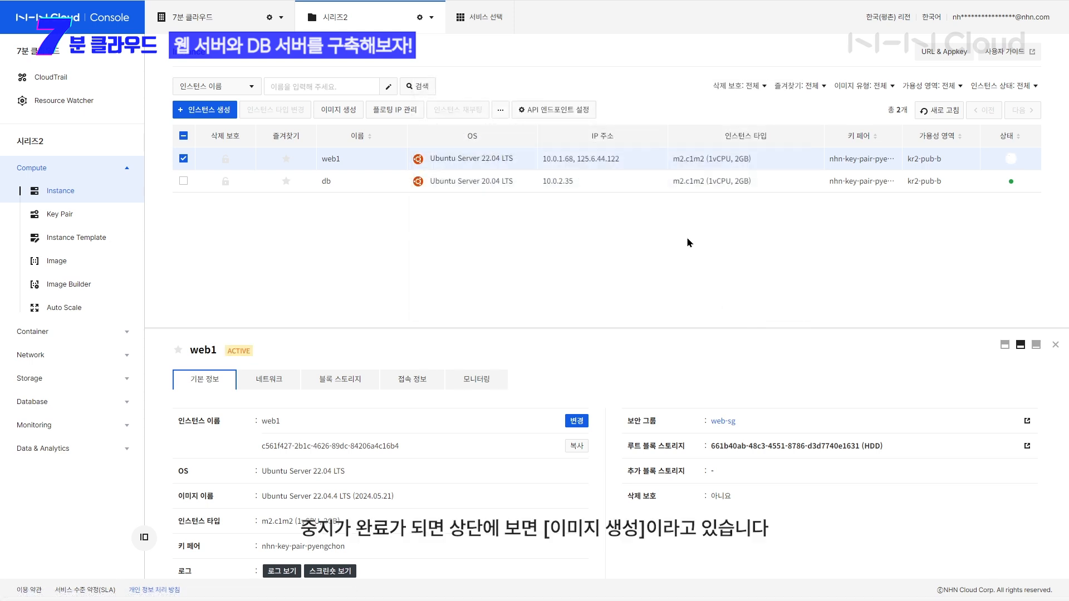
# Step: Create an image named web-img from the stopped web1 instance
pyautogui.click(338, 110)
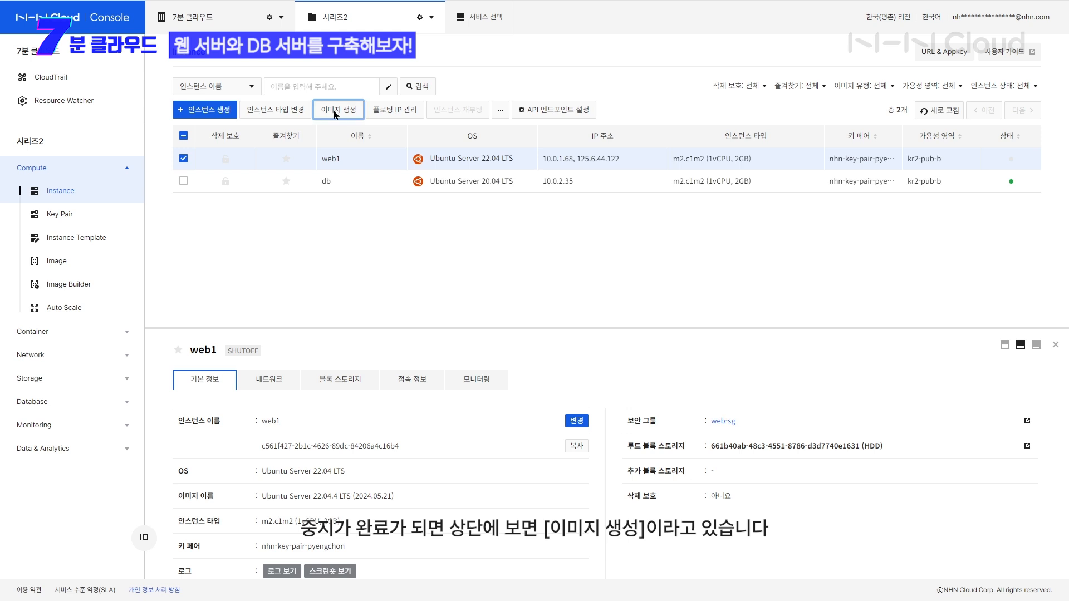
pyautogui.click(535, 182)
pyautogui.write('web')
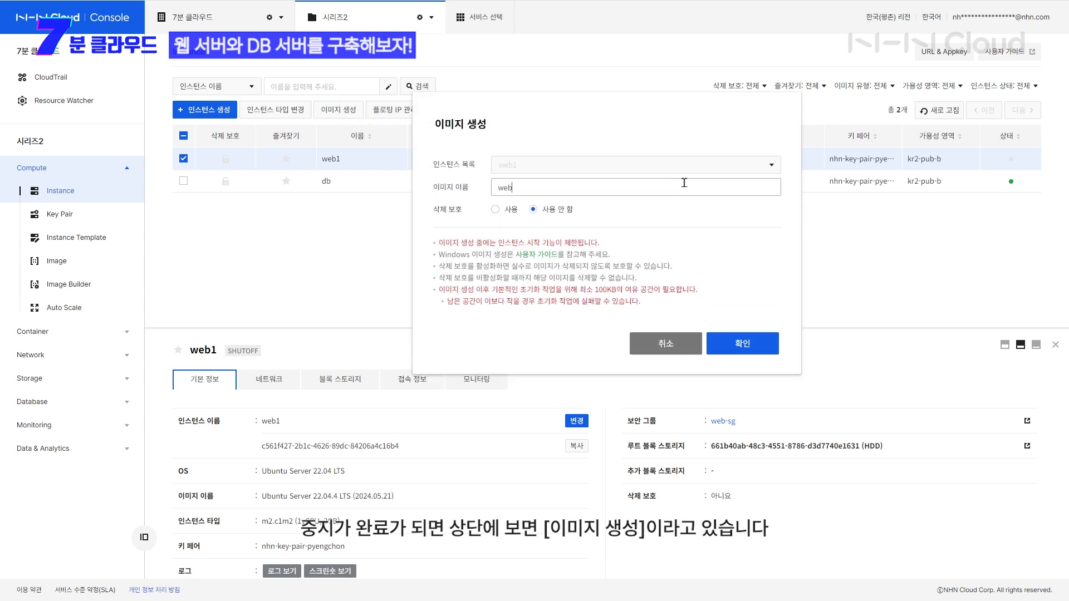
pyautogui.write('-img')
pyautogui.click(733, 340)
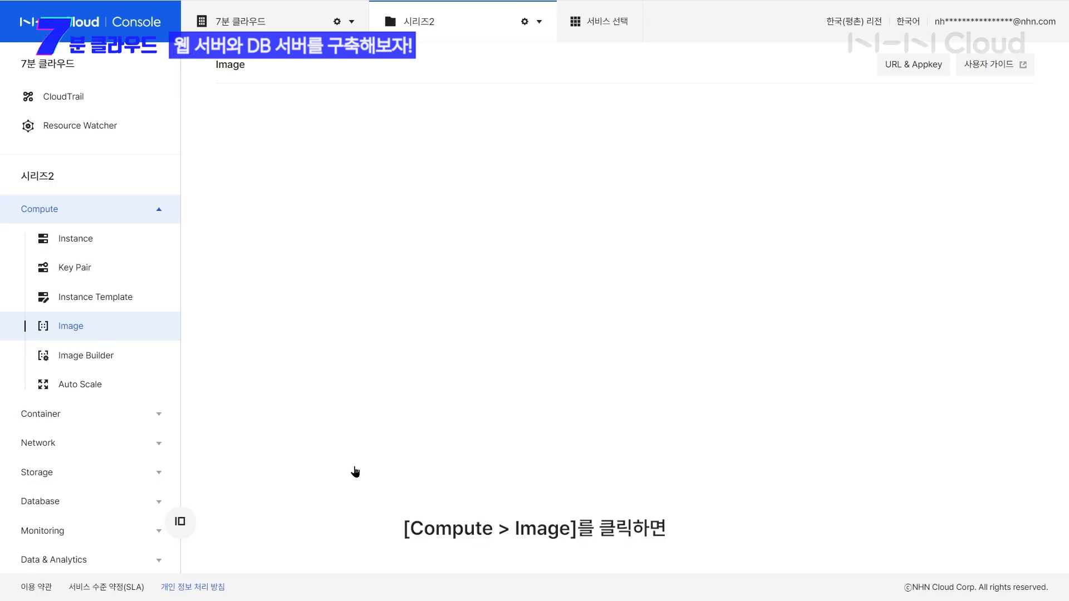
pyautogui.click(180, 521)
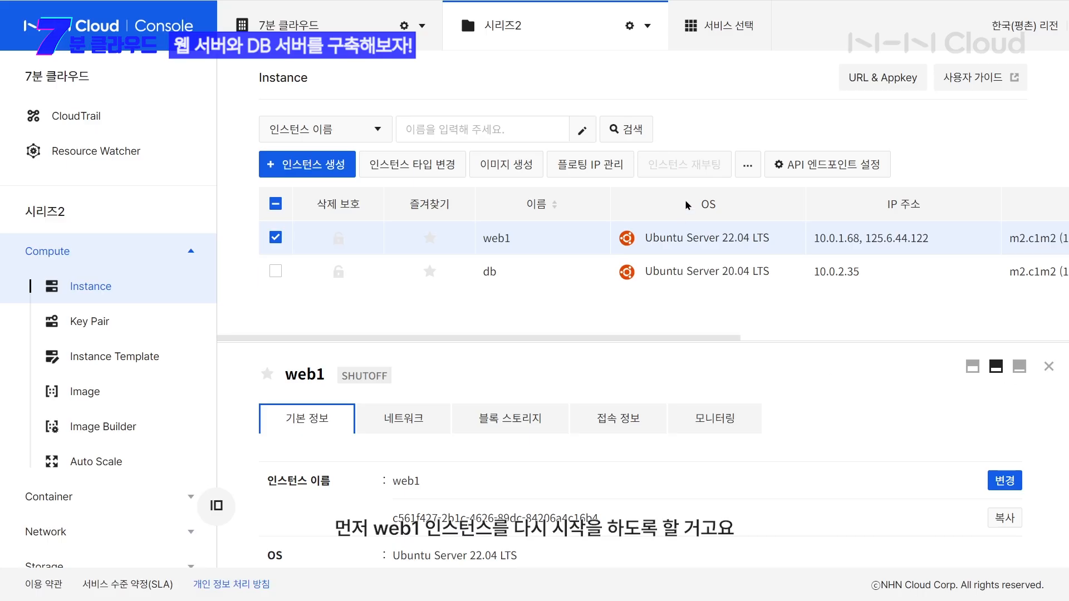
# Step: Start the web1 instance again
pyautogui.click(748, 167)
pyautogui.click(703, 150)
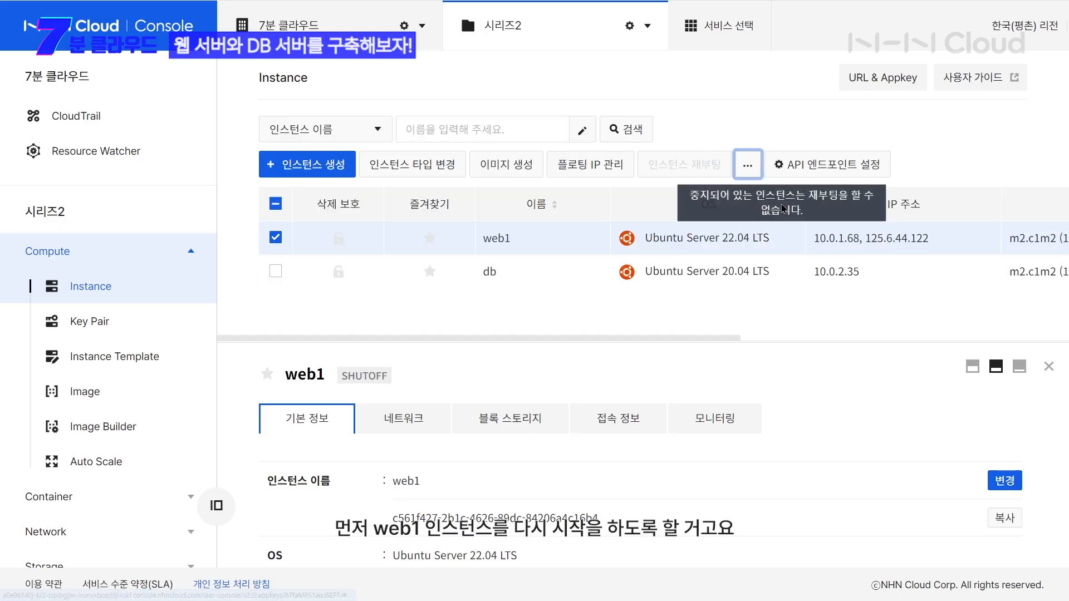
pyautogui.click(755, 357)
# Step: Begin creating a new instance based on the personal image web-img
pyautogui.click(307, 164)
pyautogui.click(607, 335)
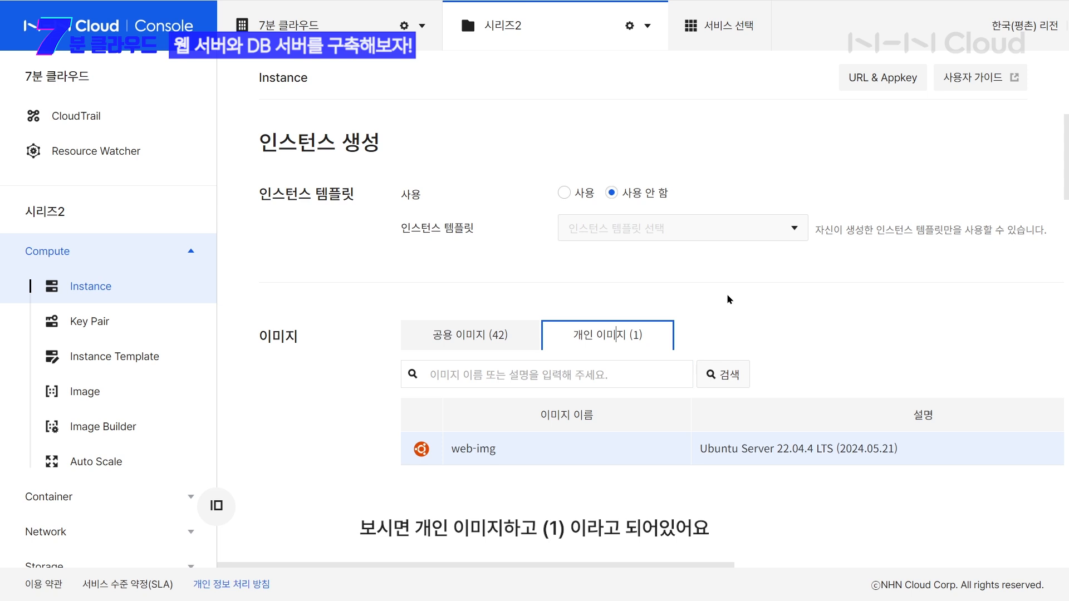
pyautogui.scroll(-1, 728, 299)
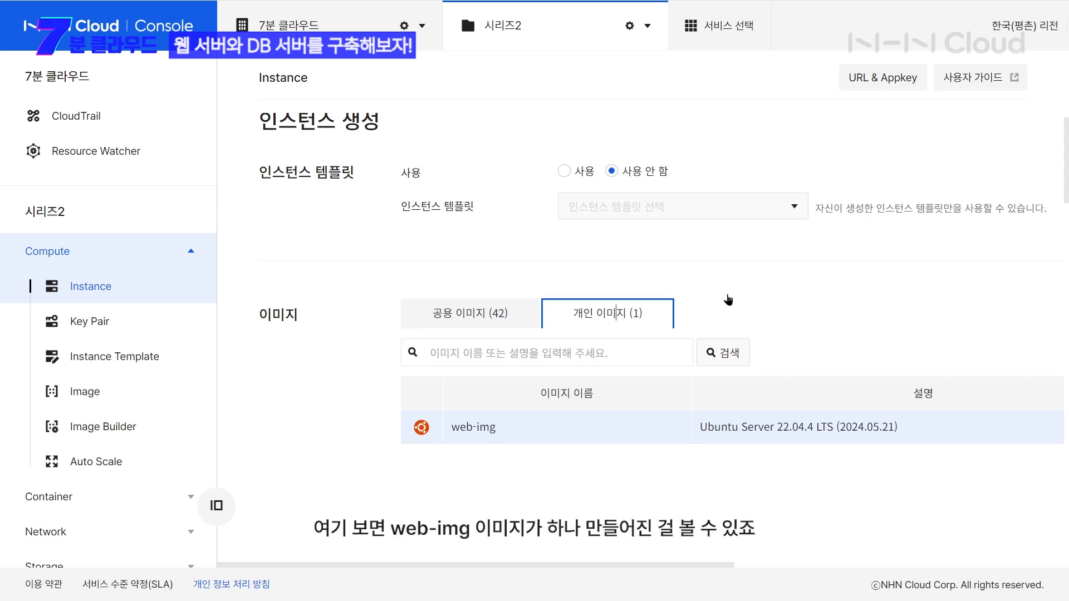
pyautogui.scroll(-1, 728, 299)
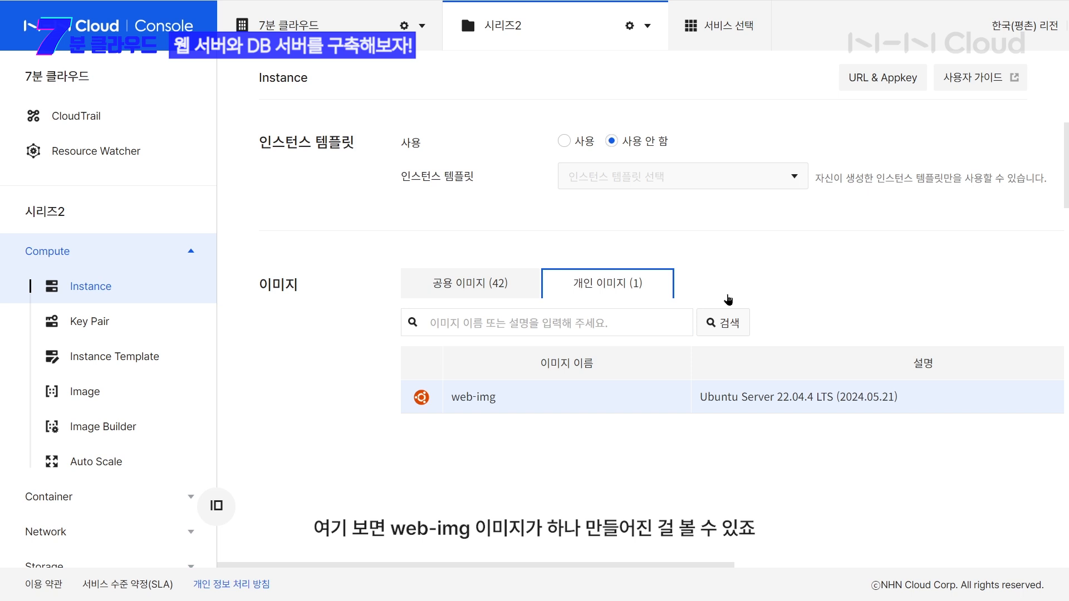
# Step: Name the new instance web2 and choose the t2.c1m1 instance type
pyautogui.scroll(-7, 728, 299)
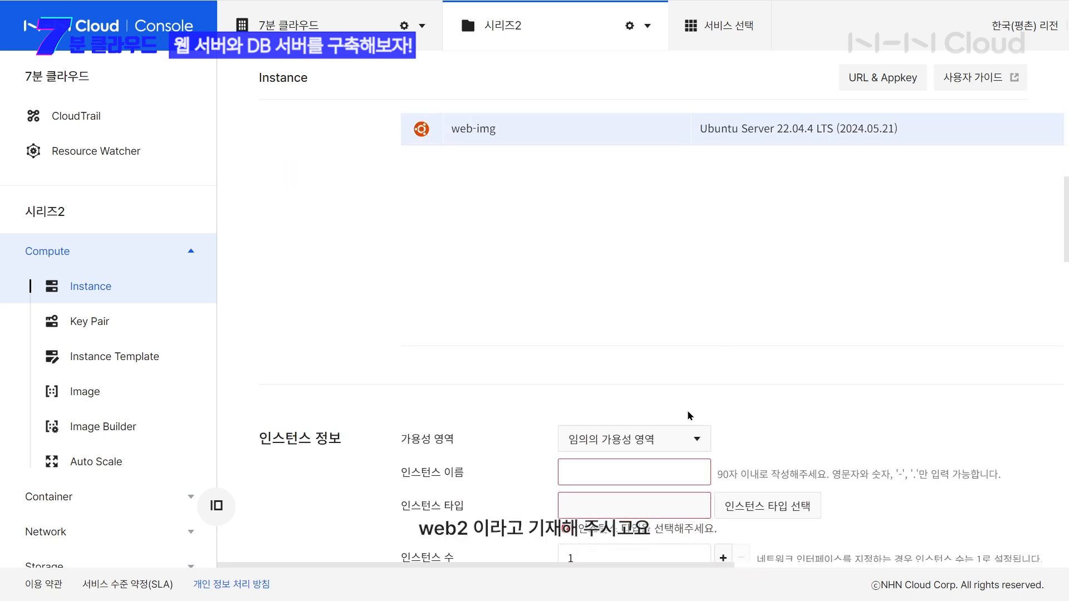
pyautogui.click(638, 359)
pyautogui.write('web2')
pyautogui.click(767, 394)
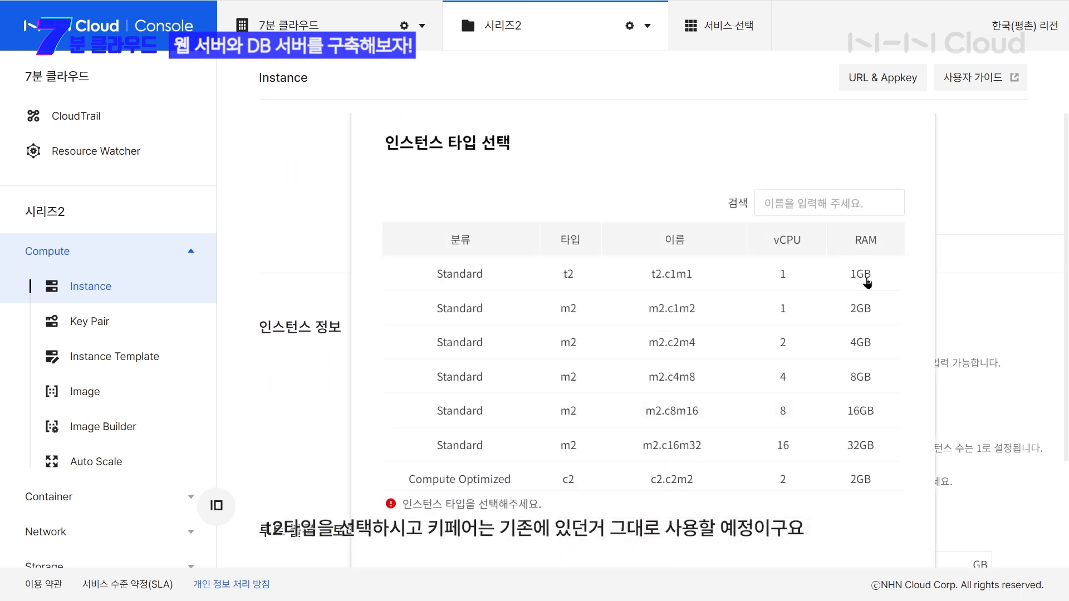
pyautogui.scroll(-8, 840, 334)
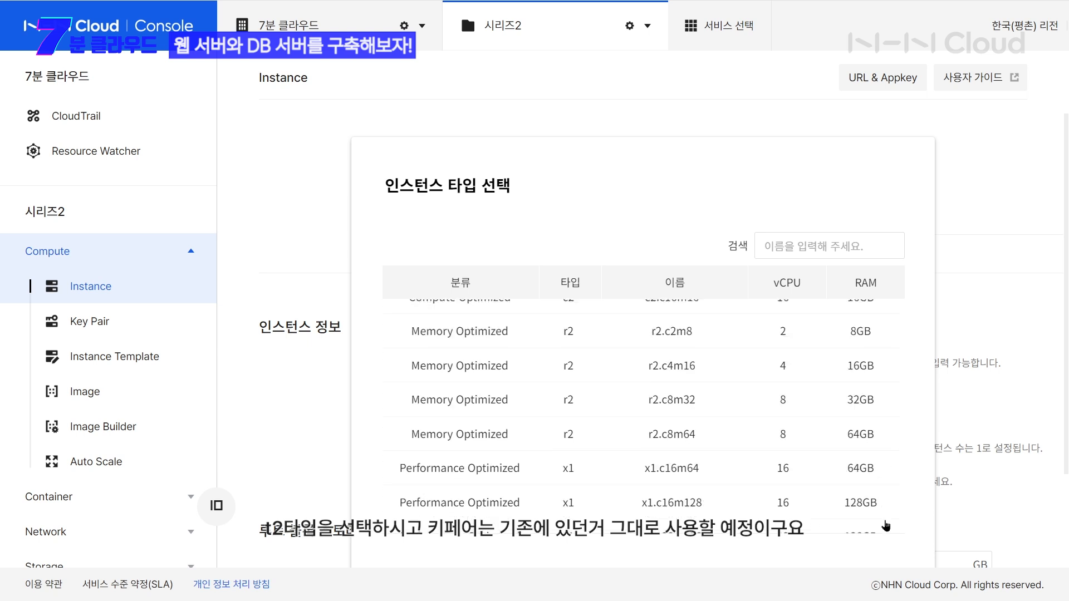
pyautogui.scroll(-3, 915, 535)
pyautogui.click(846, 565)
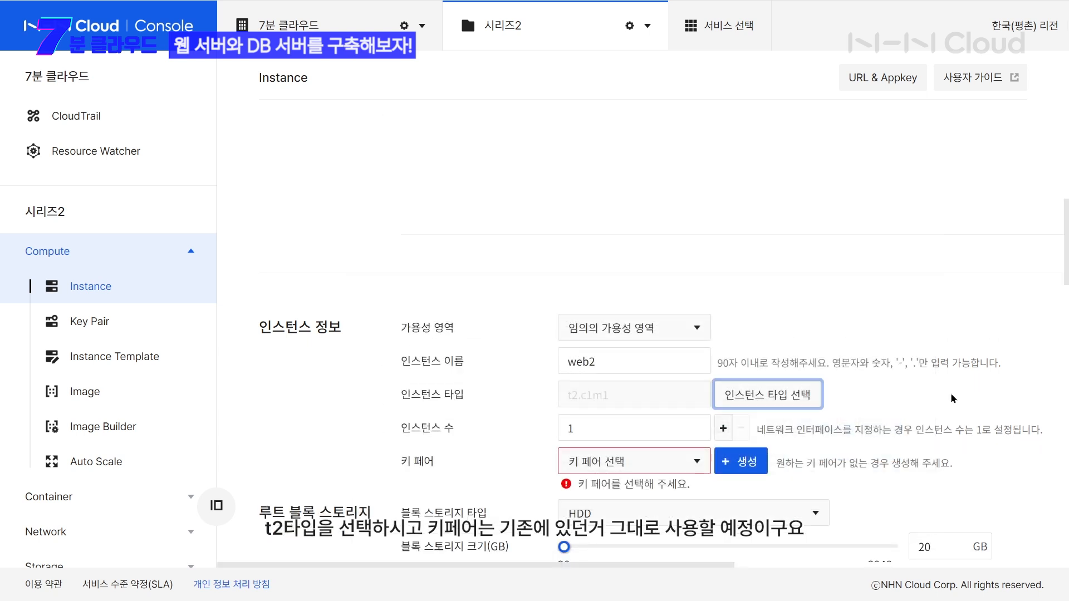
# Step: Choose the existing key pair for the web2 instance
pyautogui.click(620, 471)
pyautogui.click(617, 425)
pyautogui.scroll(-4, 952, 430)
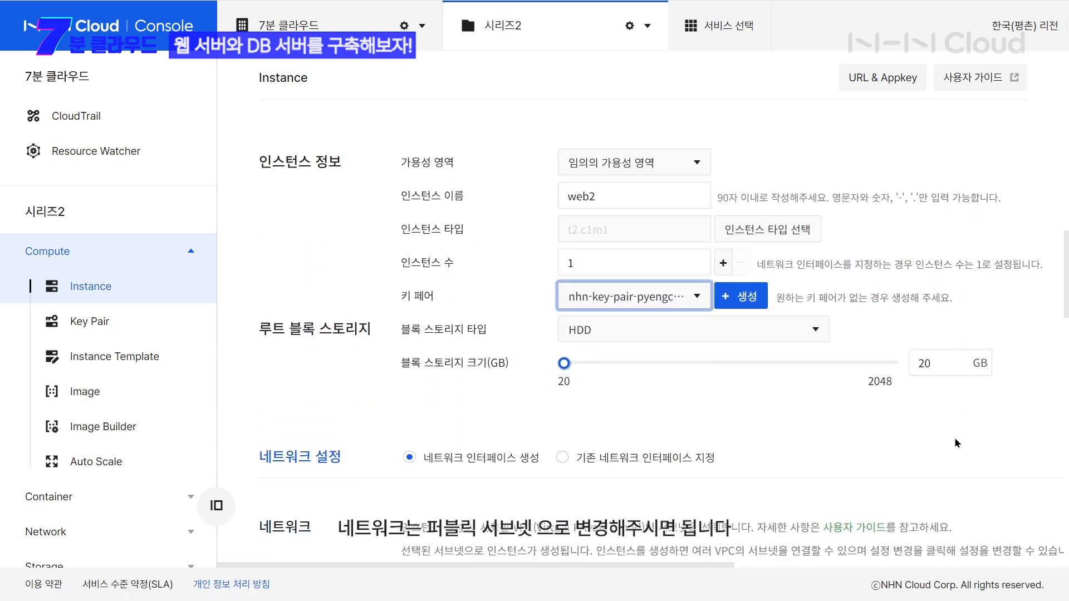
# Step: Change the web2 instance's network from the Default Network to the public subnet
pyautogui.scroll(-4, 952, 430)
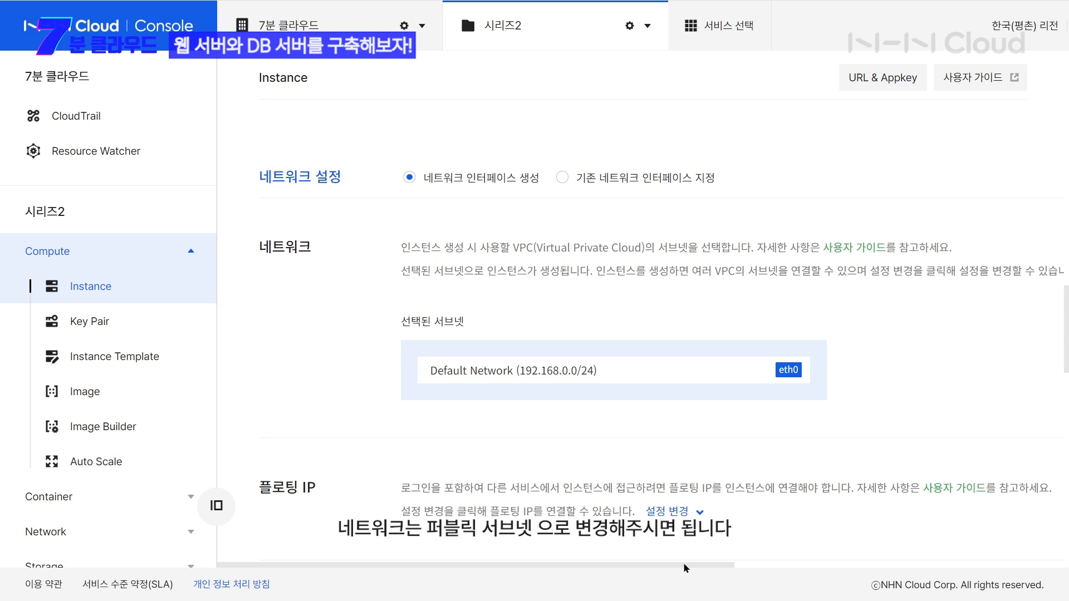
pyautogui.moveTo(685, 565); pyautogui.dragTo(773, 563)
pyautogui.click(964, 272)
pyautogui.moveTo(568, 370); pyautogui.dragTo(909, 431)
pyautogui.moveTo(846, 405); pyautogui.dragTo(479, 371)
pyautogui.scroll(-8, 557, 537)
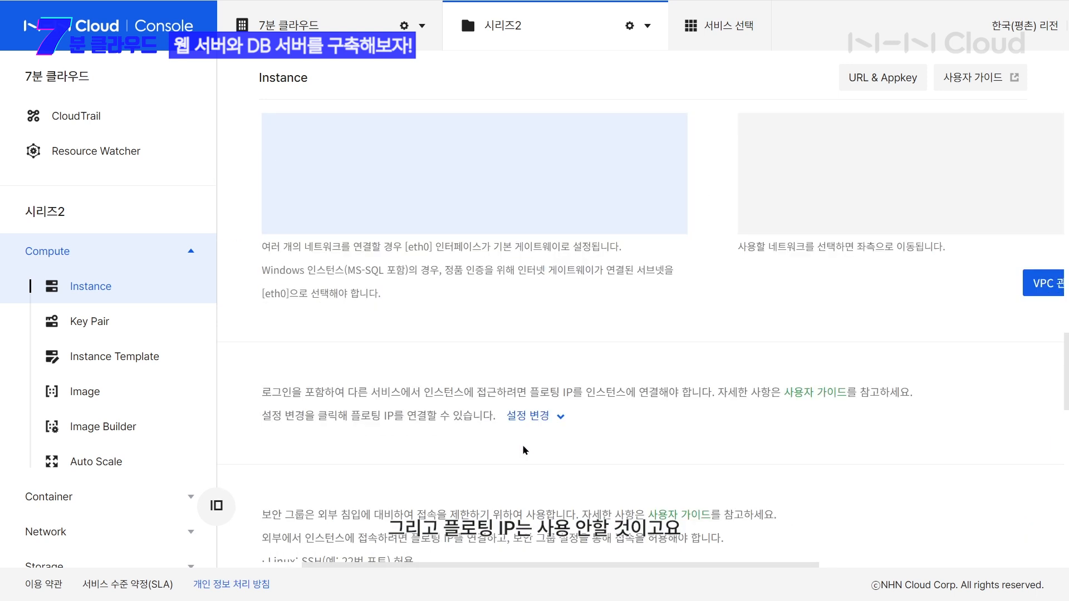
# Step: Assign the web-sg security group to the web2 instance in place of default
pyautogui.moveTo(478, 564); pyautogui.dragTo(393, 564)
pyautogui.scroll(-2, 570, 420)
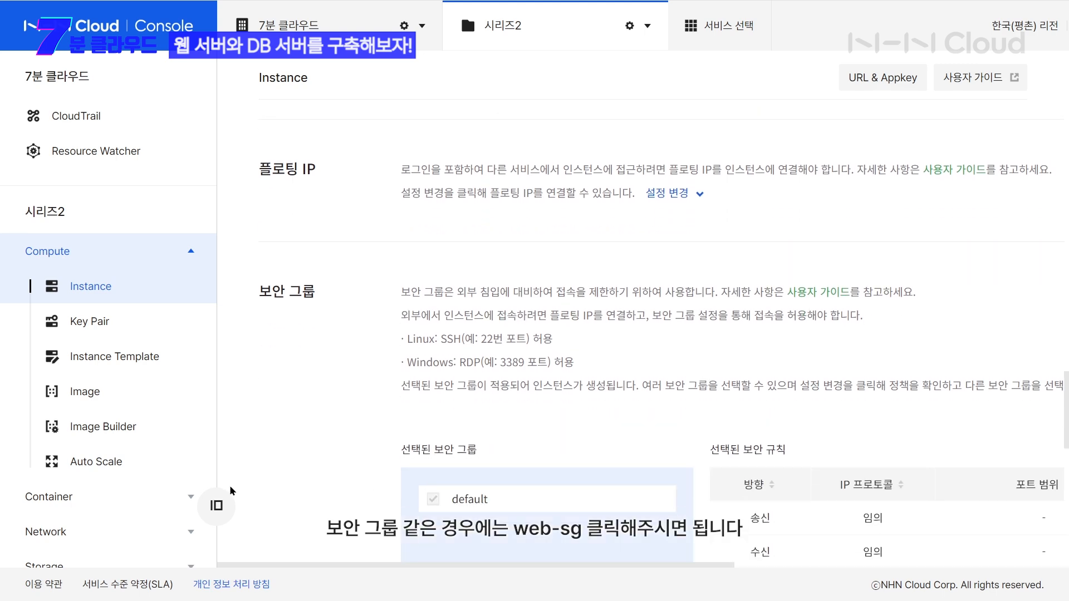
pyautogui.click(983, 384)
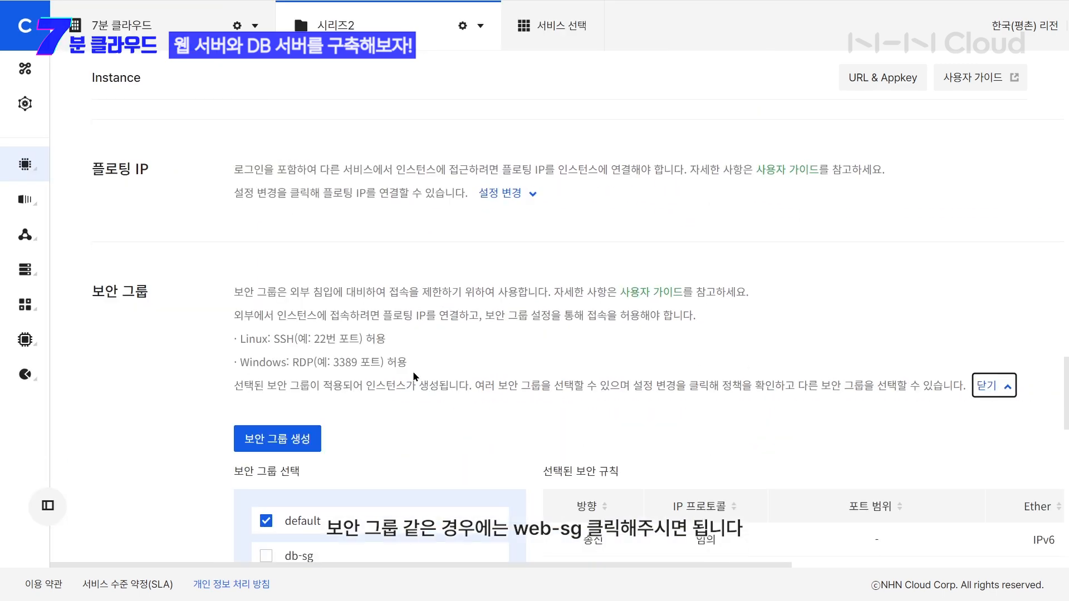
pyautogui.scroll(-3, 395, 384)
pyautogui.click(483, 432)
pyautogui.scroll(-6, 477, 454)
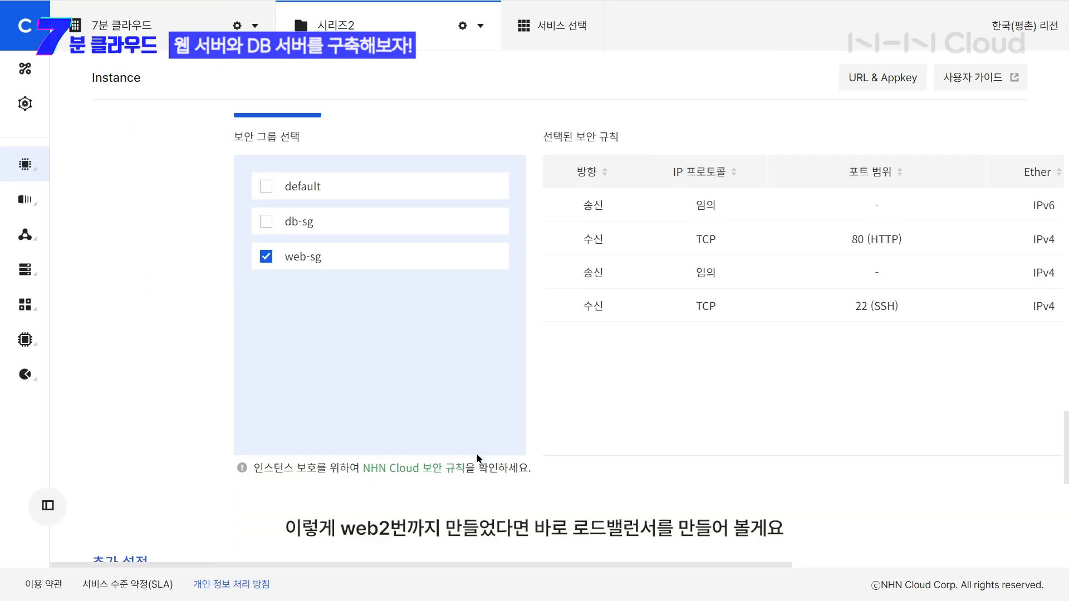
# Step: Create the web2 instance with the remaining settings unchanged, refresh the instance list and select web2
pyautogui.scroll(-5, 478, 456)
pyautogui.click(287, 544)
pyautogui.scroll(-5, 640, 427)
pyautogui.click(906, 501)
pyautogui.click(1006, 144)
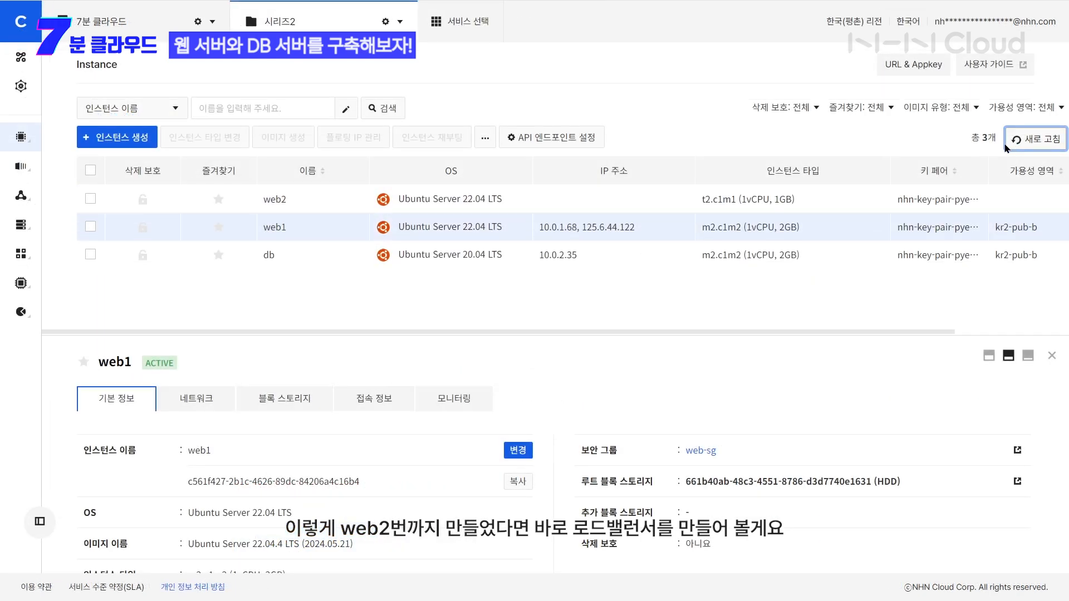
pyautogui.click(571, 199)
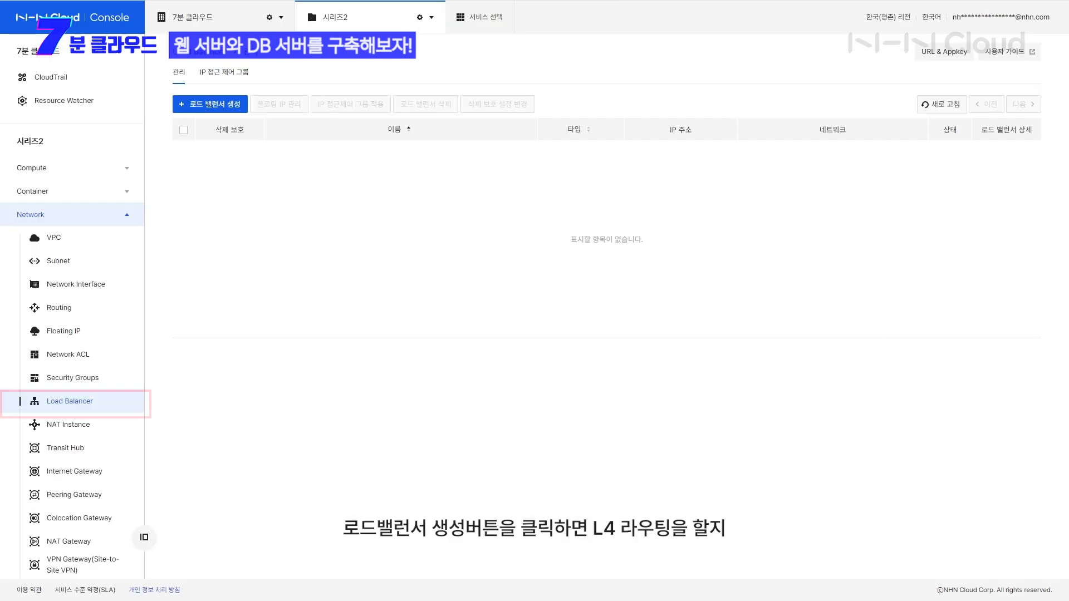
# Step: Begin creating a load balancer with L4 routing and name it web-lb
pyautogui.click(210, 104)
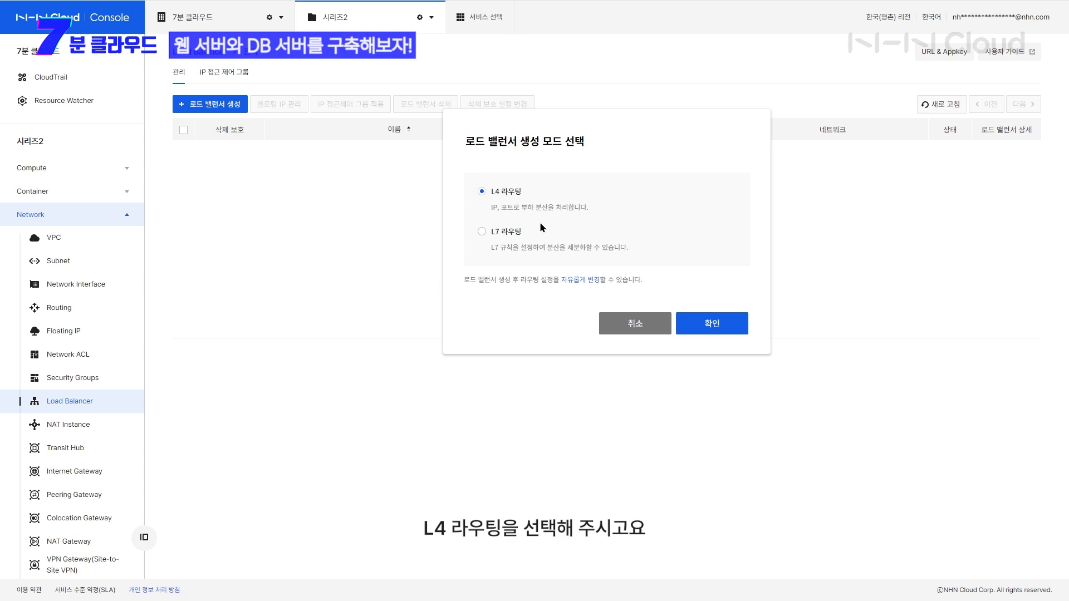
pyautogui.click(706, 322)
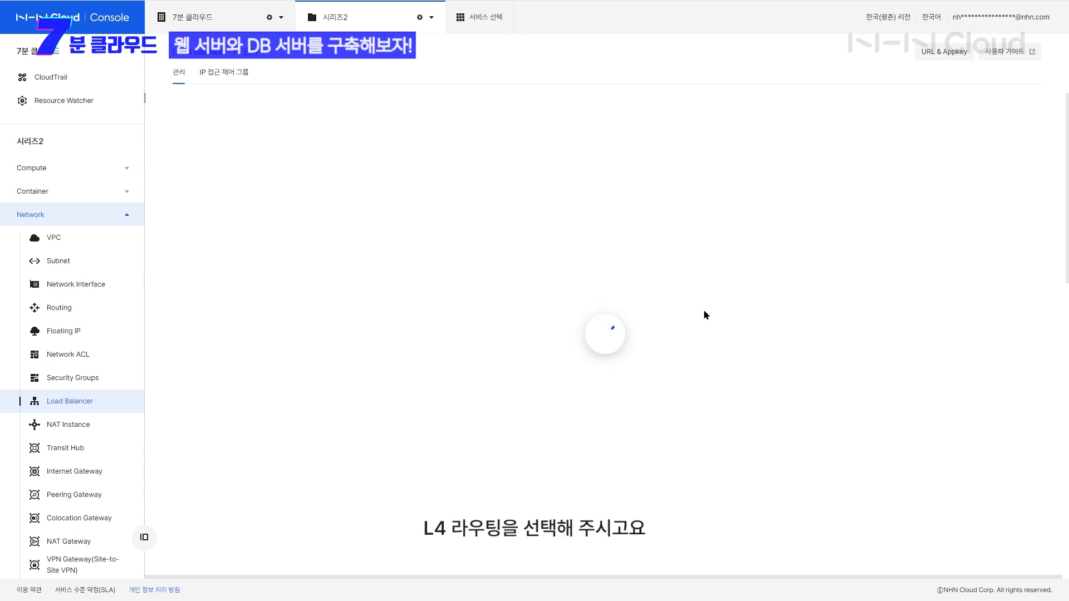
pyautogui.click(488, 158)
pyautogui.write('web-lb')
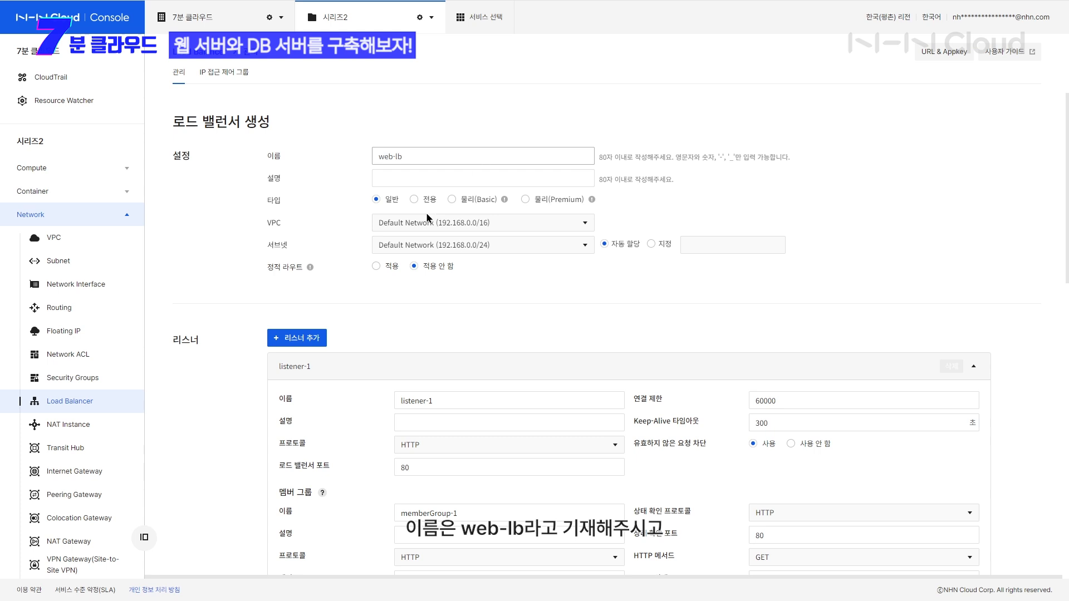
# Step: Place the web-lb load balancer in edu-vpc on the public-subnet-edu-web (10.0.1.0/24) subnet
pyautogui.click(429, 222)
pyautogui.click(428, 263)
pyautogui.click(437, 246)
pyautogui.click(437, 274)
# Step: Add the web1 and web2 instances as members of the load balancer's listener-1 member group
pyautogui.scroll(-2, 624, 320)
pyautogui.scroll(-2, 625, 320)
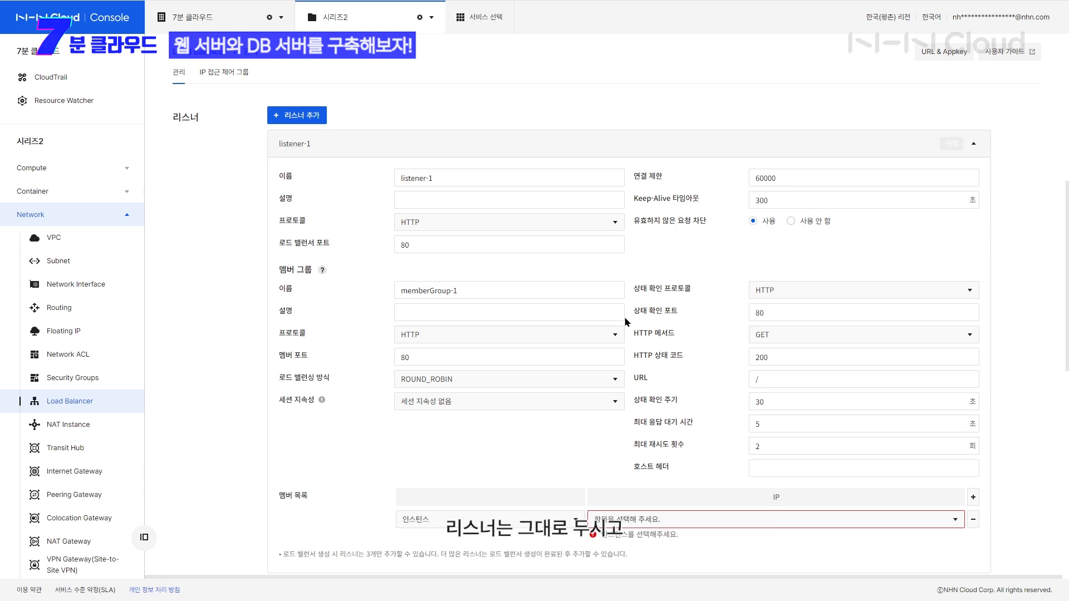
pyautogui.scroll(-1, 640, 334)
pyautogui.click(636, 467)
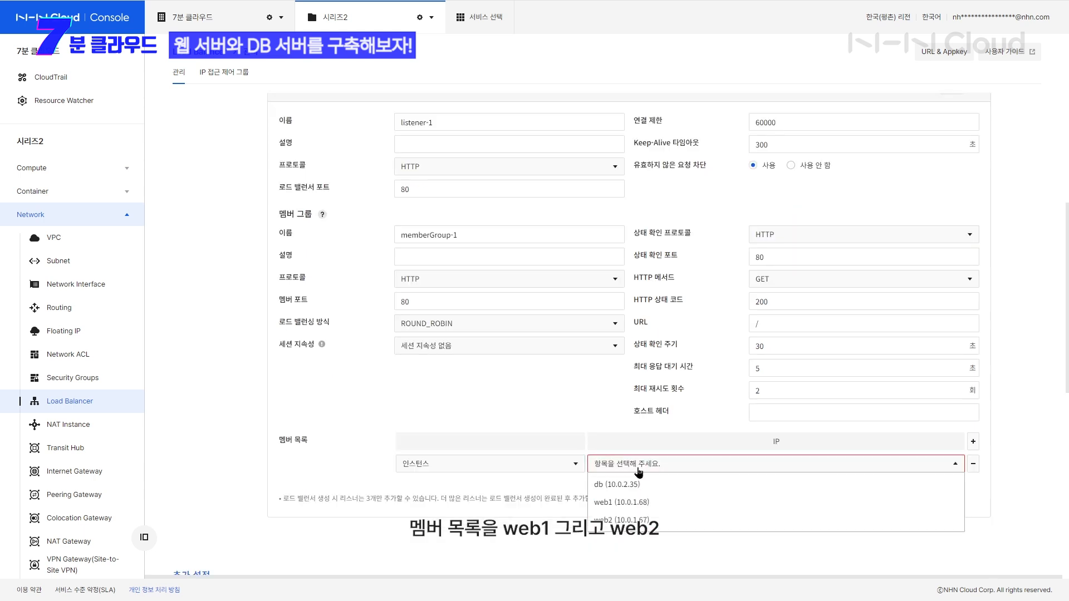
pyautogui.click(638, 501)
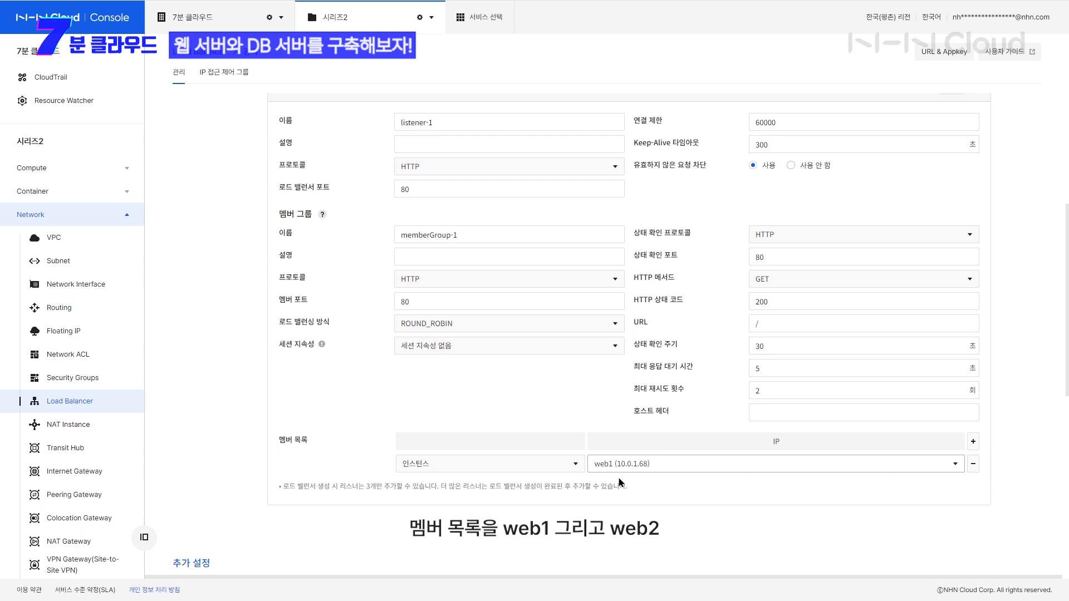
pyautogui.click(973, 442)
pyautogui.click(629, 487)
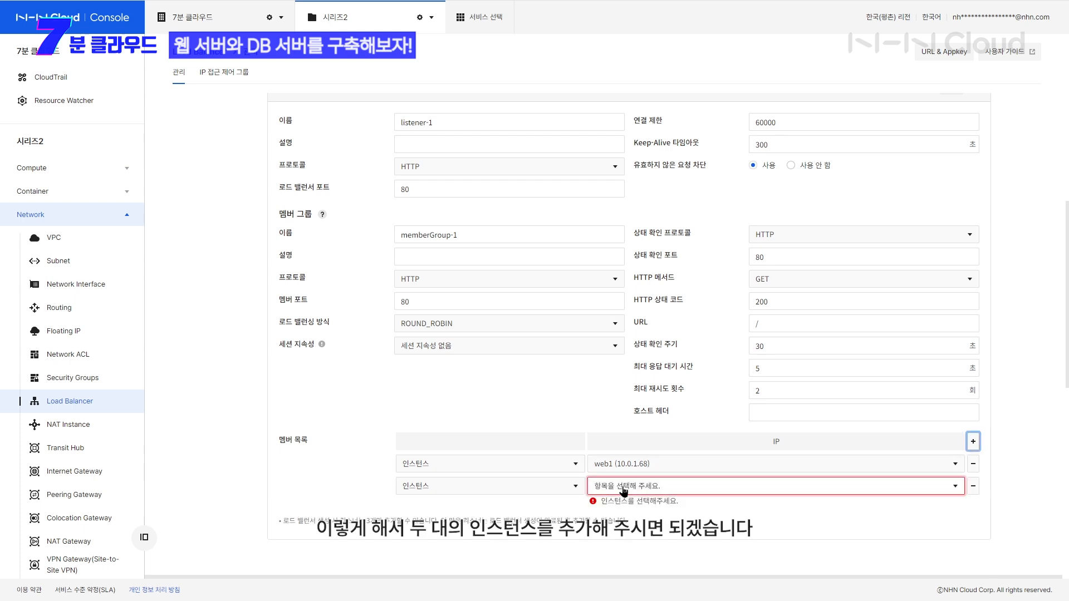
pyautogui.click(638, 543)
# Step: Create the web-lb load balancer with the additional settings left at their defaults
pyautogui.scroll(-3, 668, 523)
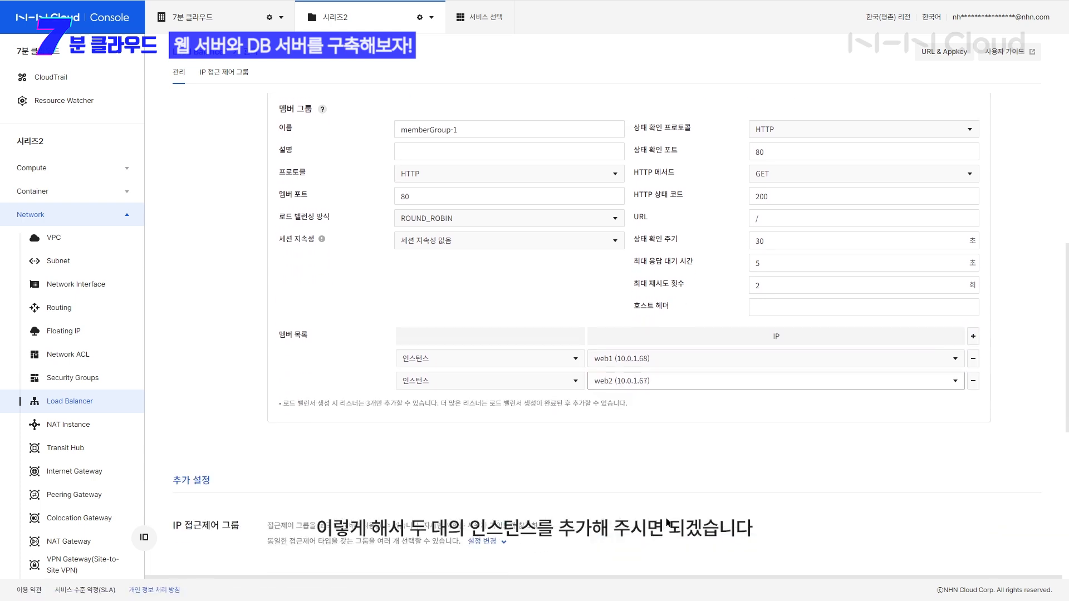
pyautogui.scroll(-5, 678, 516)
pyautogui.click(352, 550)
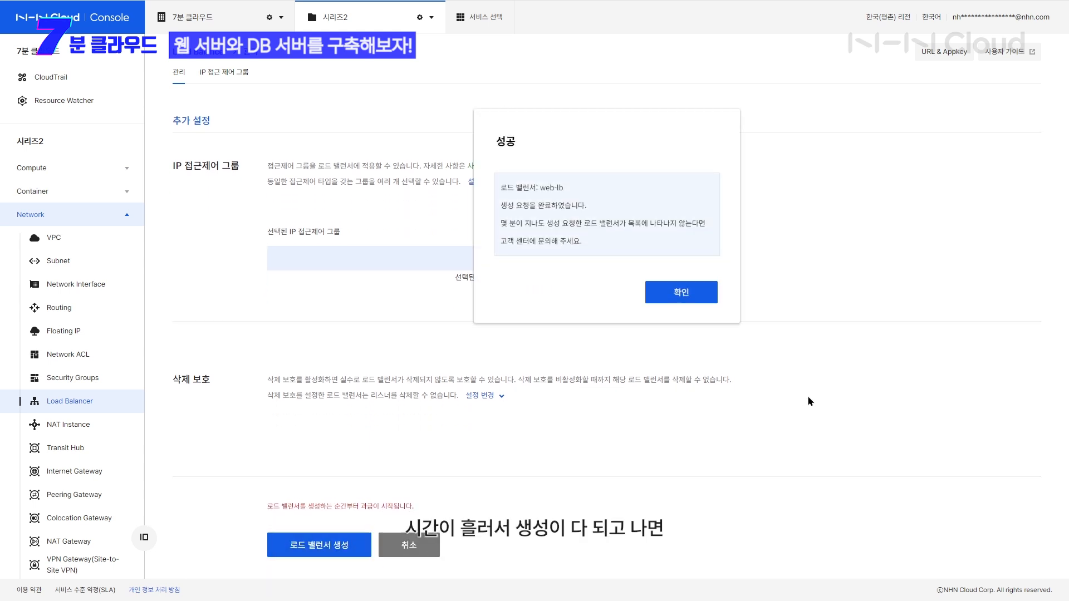
pyautogui.click(691, 296)
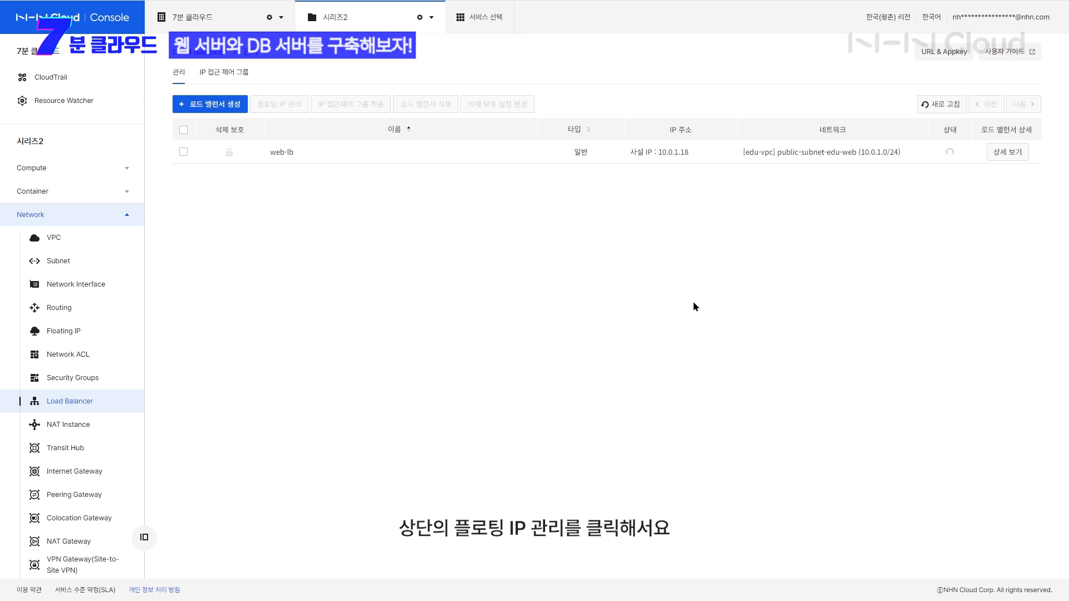
# Step: Select the web-lb load balancer and create a new floating IP in its floating IP management
pyautogui.click(311, 152)
pyautogui.click(279, 104)
pyautogui.click(457, 209)
pyautogui.click(712, 332)
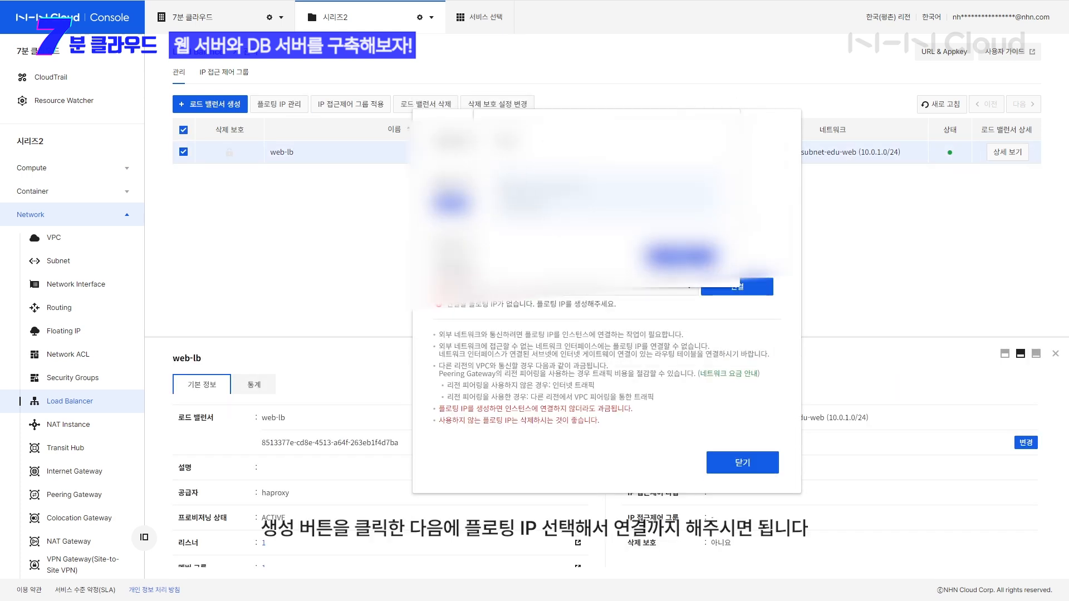
pyautogui.click(681, 256)
# Step: Connect the new floating IP to the web-lb load balancer and close the floating IP management dialog
pyautogui.click(479, 287)
pyautogui.click(479, 309)
pyautogui.click(740, 289)
pyautogui.click(713, 244)
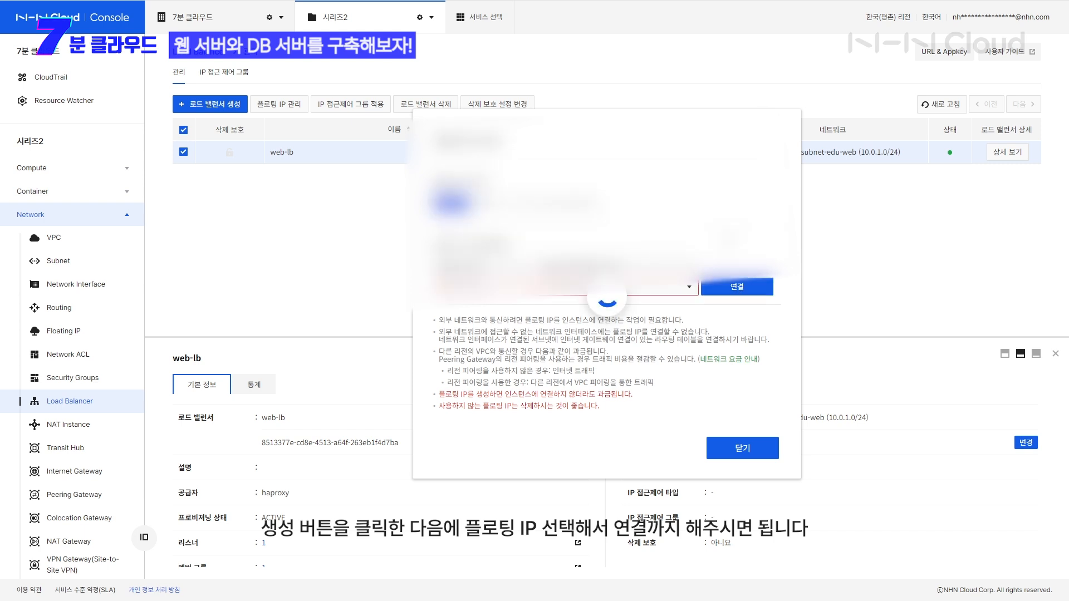
pyautogui.click(766, 456)
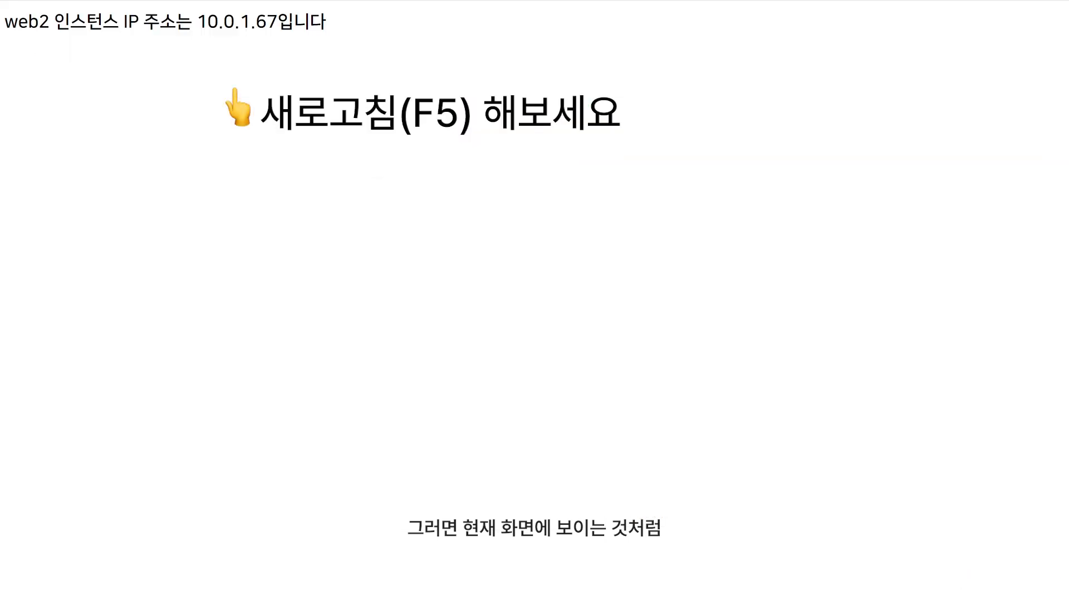
# Step: Reload the load-balanced web page repeatedly to check which web server responds each time
pyautogui.press('F5')
pyautogui.press('F5')
pyautogui.press('F5')
pyautogui.press('F5')
pyautogui.press('F5')
pyautogui.press('F5')
pyautogui.press('F5')
pyautogui.press('F5')
pyautogui.press('F5')
pyautogui.press('F5')
pyautogui.press('F5')
pyautogui.press('F5')
pyautogui.press('F5')
pyautogui.press('F5')
pyautogui.press('F5')
pyautogui.press('F5')
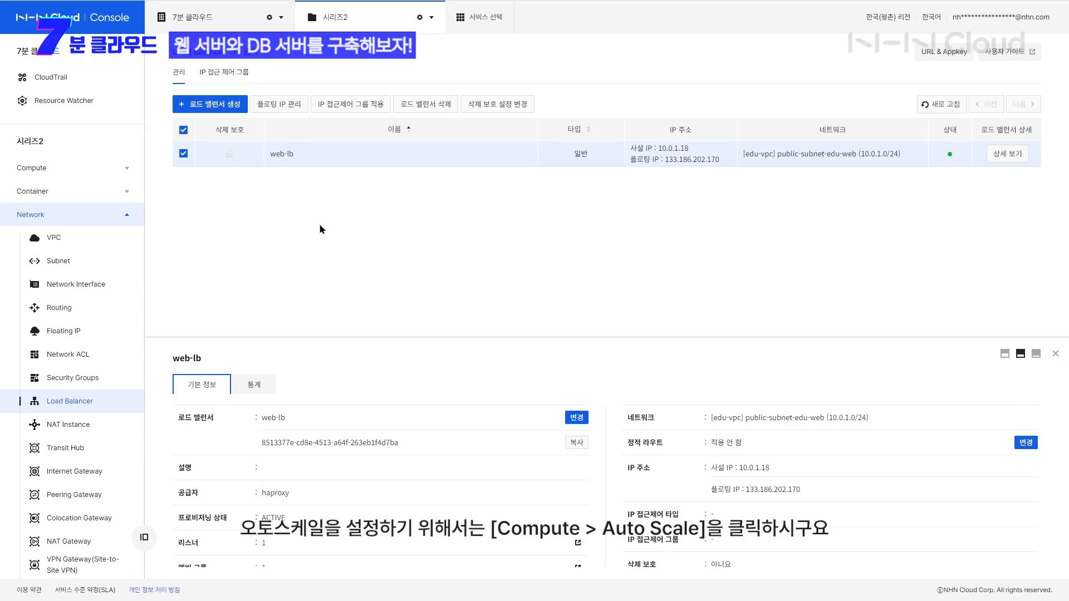
# Step: Begin creating an Auto Scale scaling group based on the personal image web-img
pyautogui.click(56, 168)
pyautogui.click(64, 308)
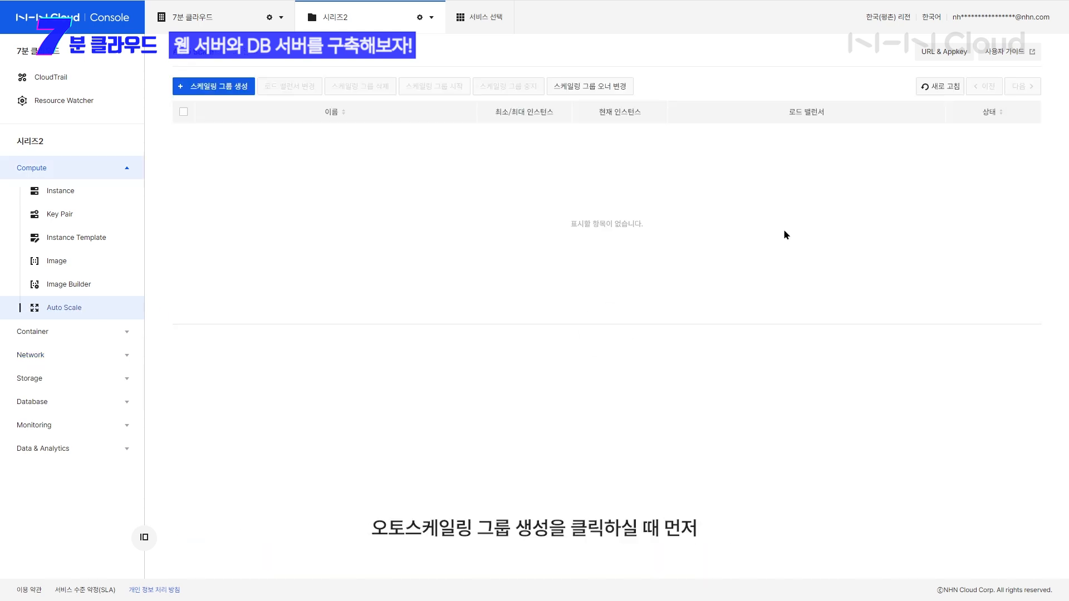
pyautogui.click(227, 93)
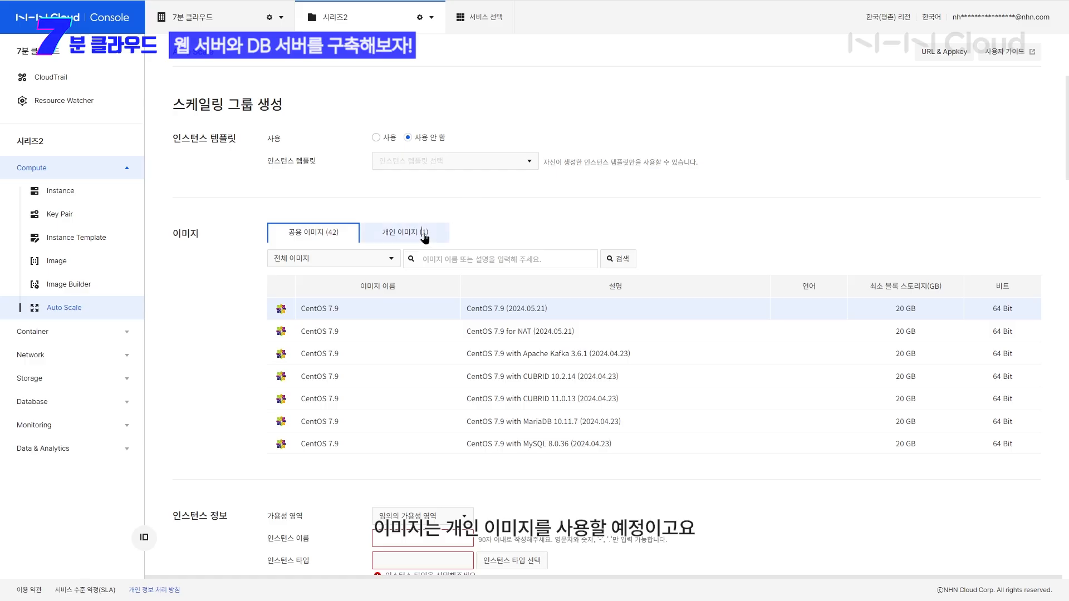
pyautogui.click(423, 237)
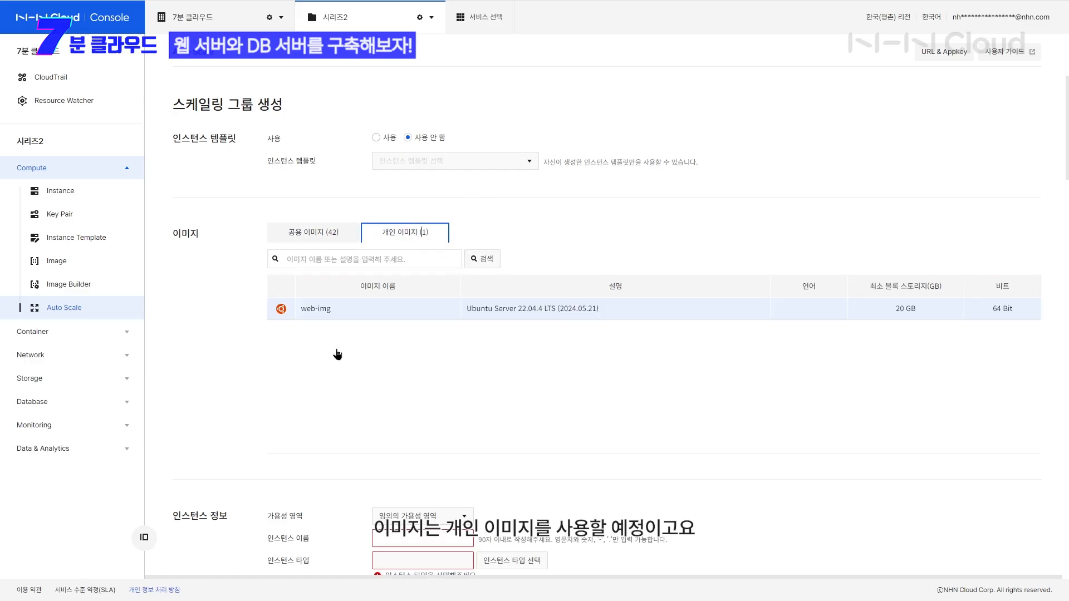
# Step: Set the scaling group's instance name to web-auto and its instance type to m2.c1m2
pyautogui.scroll(-4, 679, 382)
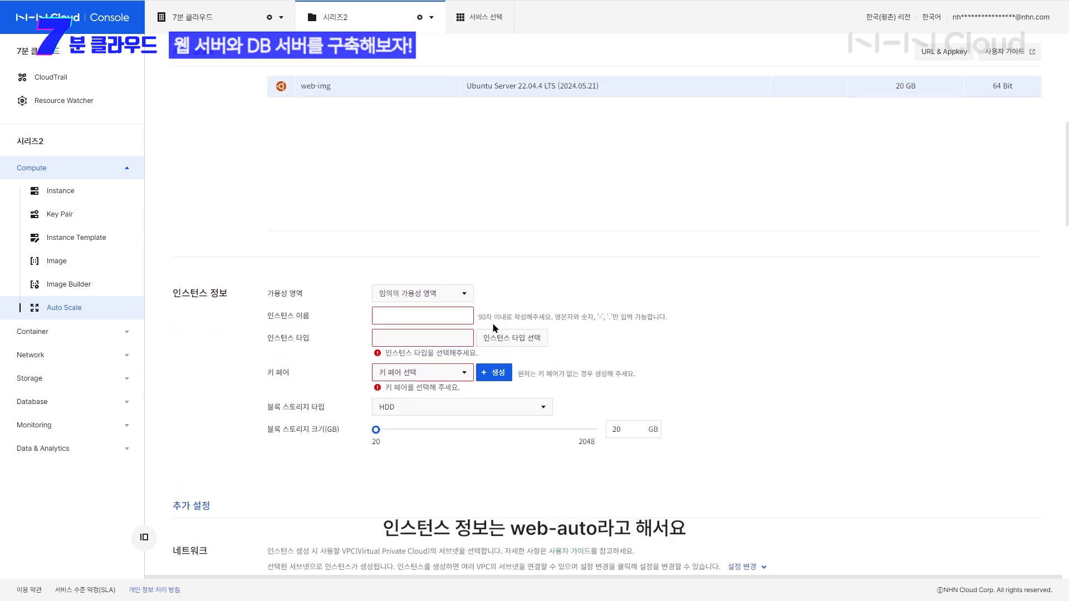
pyautogui.write('web')
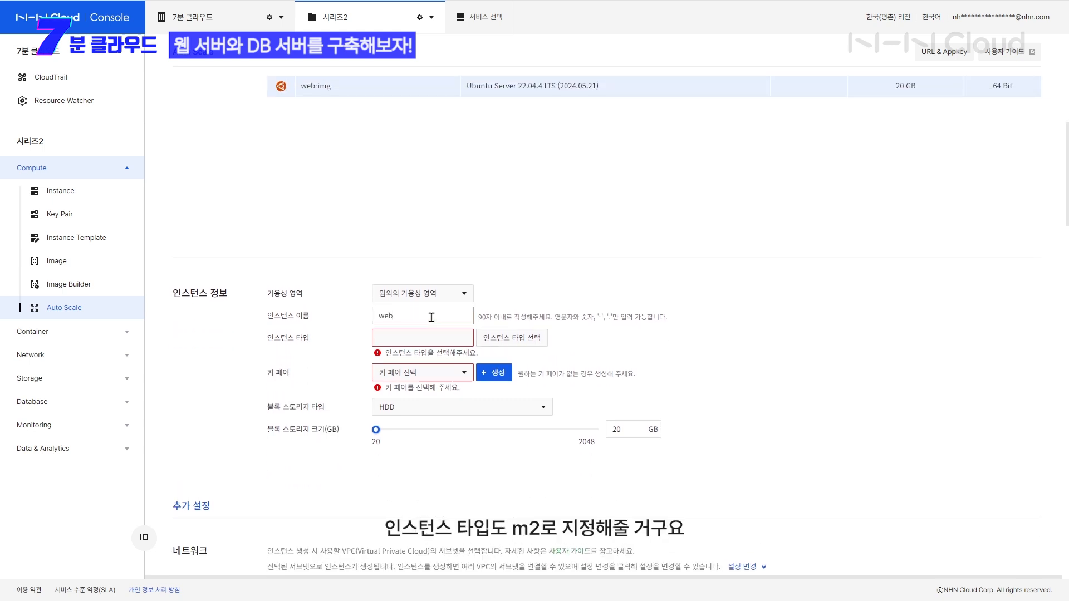
pyautogui.write('-auto')
pyautogui.click(508, 338)
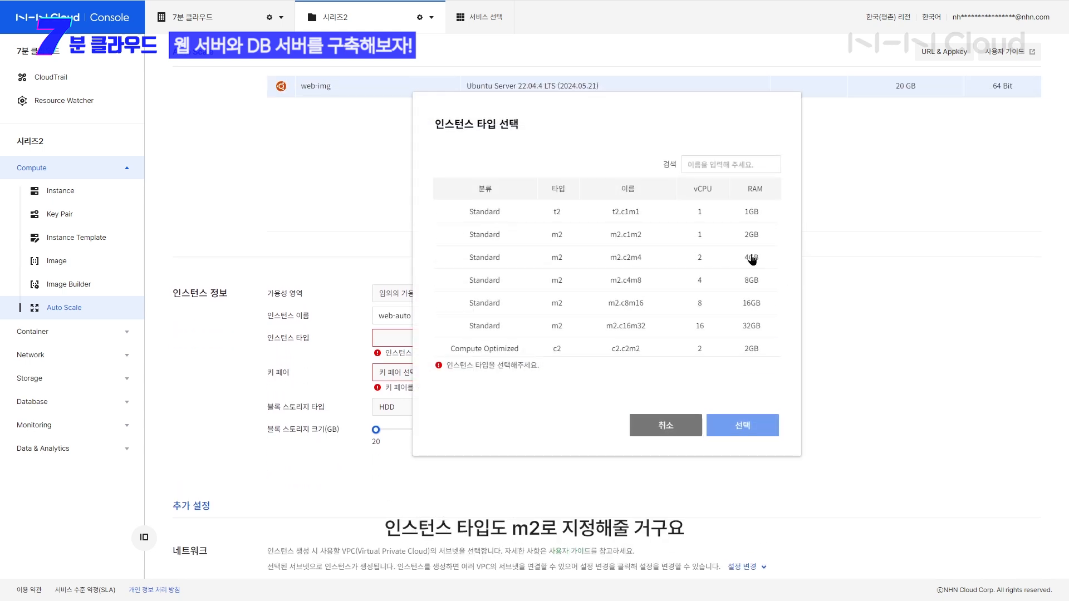
pyautogui.click(741, 236)
pyautogui.click(742, 426)
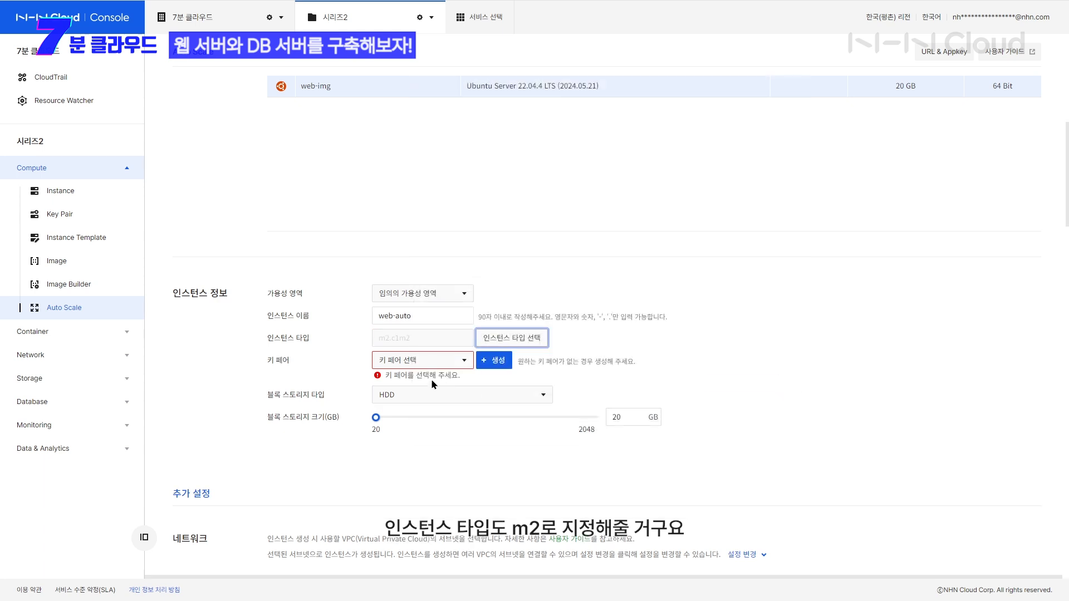
# Step: Choose the existing key pair for web-auto and replace the Default Network with public-subnet-edu-web (10.0.1.0/24)
pyautogui.click(422, 360)
pyautogui.click(443, 449)
pyautogui.scroll(-5, 807, 273)
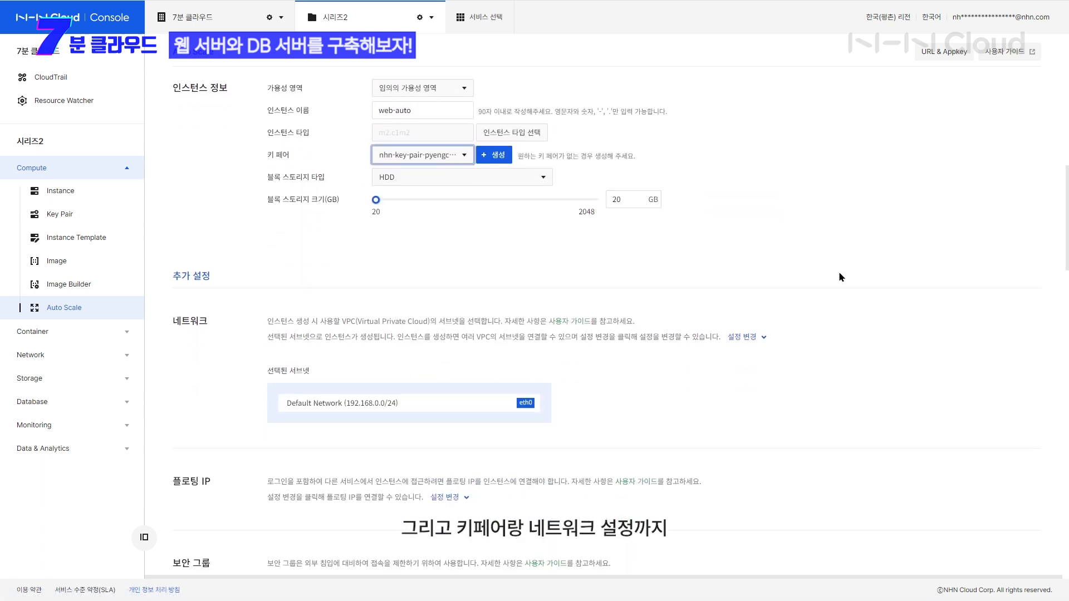
pyautogui.click(746, 265)
pyautogui.click(451, 338)
pyautogui.click(718, 353)
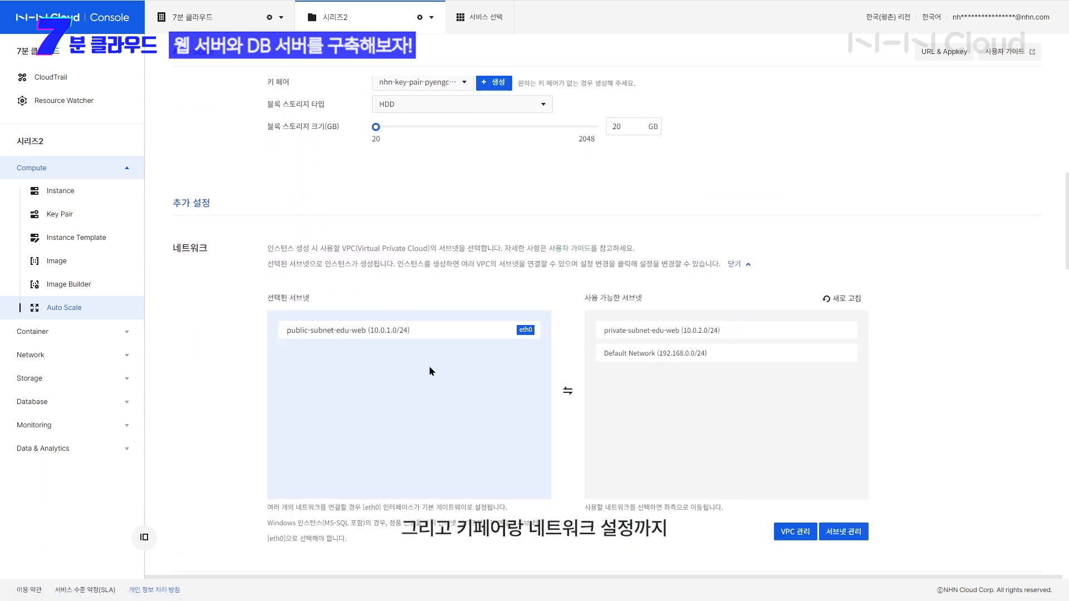
# Step: Assign the web-sg security group to the web-auto instances in place of default
pyautogui.scroll(-6, 432, 371)
pyautogui.scroll(-2, 430, 371)
pyautogui.click(775, 304)
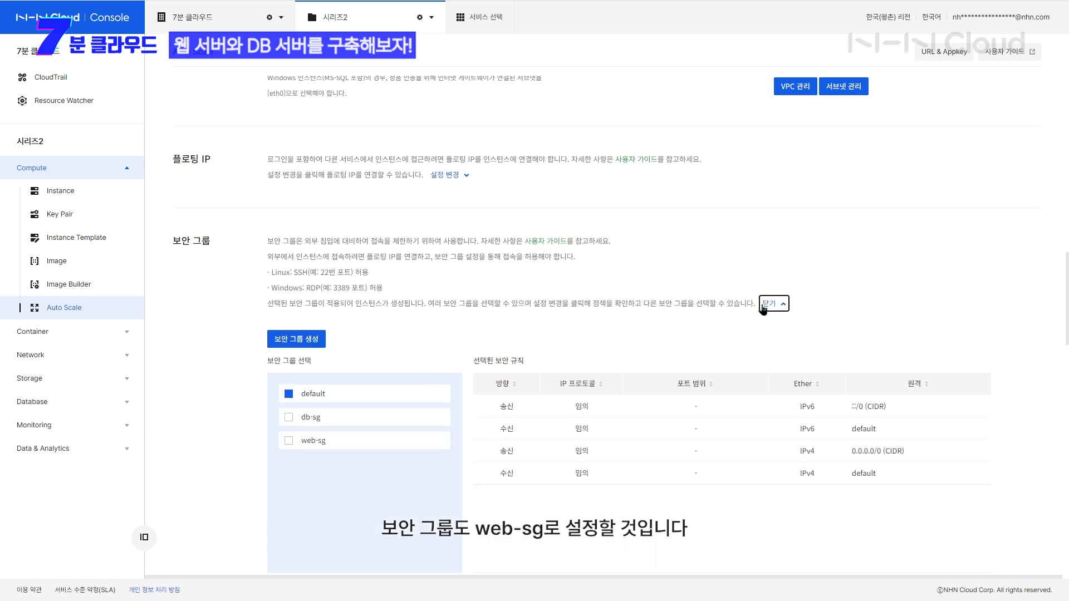
pyautogui.click(338, 442)
# Step: Name the scaling group web-auto in the scaling group settings
pyautogui.scroll(-10, 529, 384)
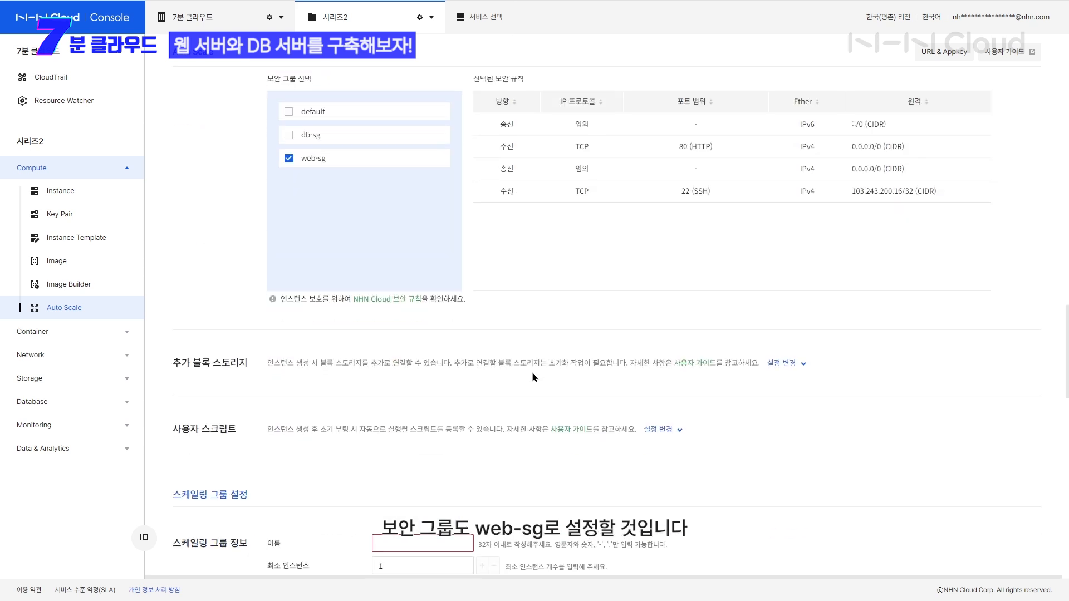
pyautogui.scroll(-1, 532, 373)
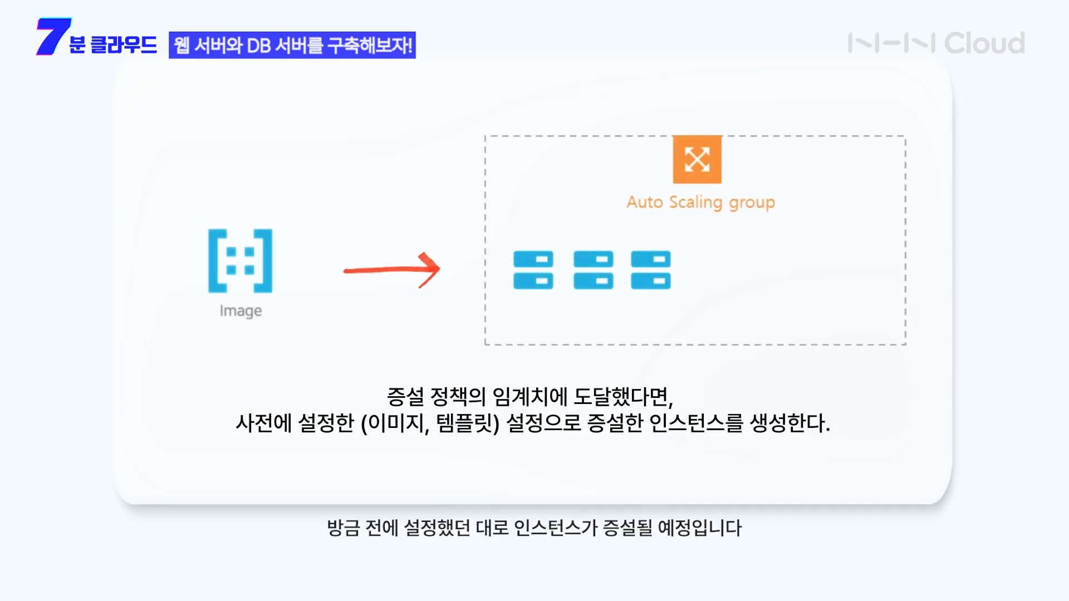
pyautogui.click(430, 213)
pyautogui.write('web')
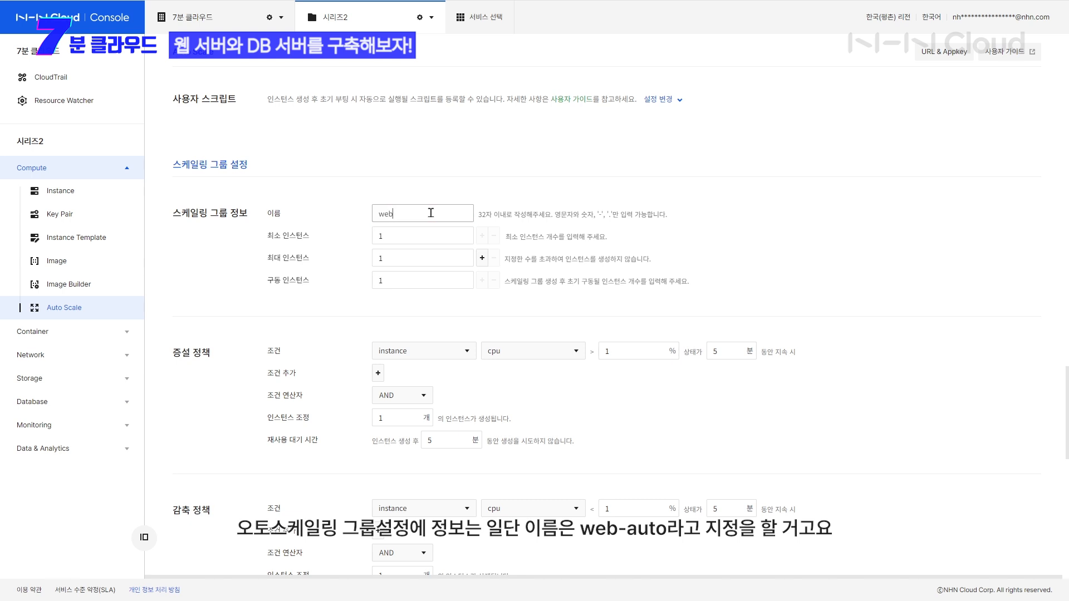
pyautogui.write('-autpo')
pyautogui.press('BackSpace')
pyautogui.write('tpo')
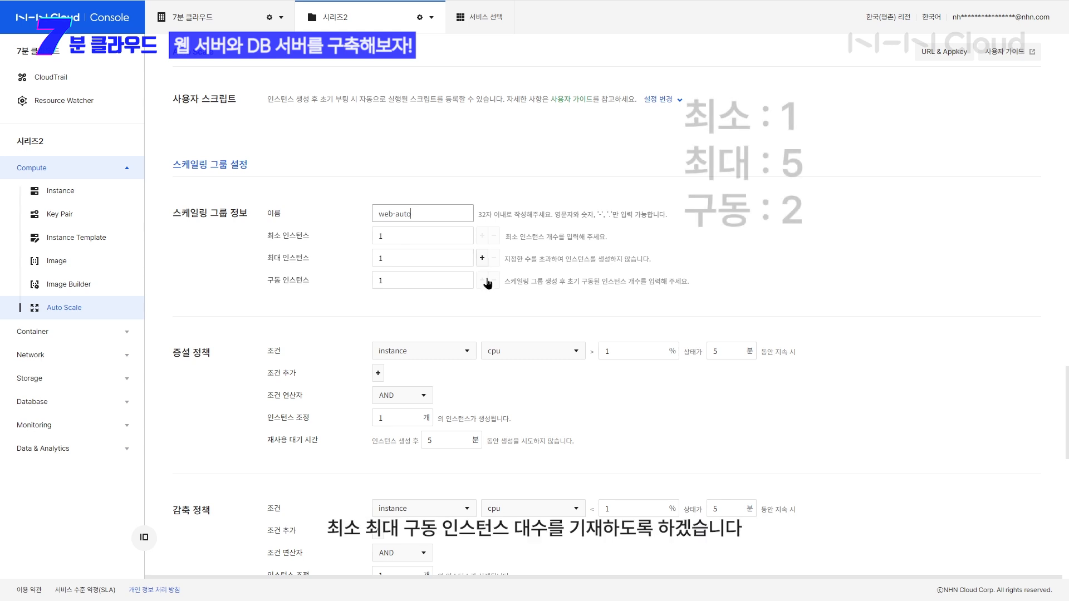
# Step: Set the scaling group's maximum instances to 5 and its running instances to 2
pyautogui.click(482, 259)
pyautogui.click(482, 258)
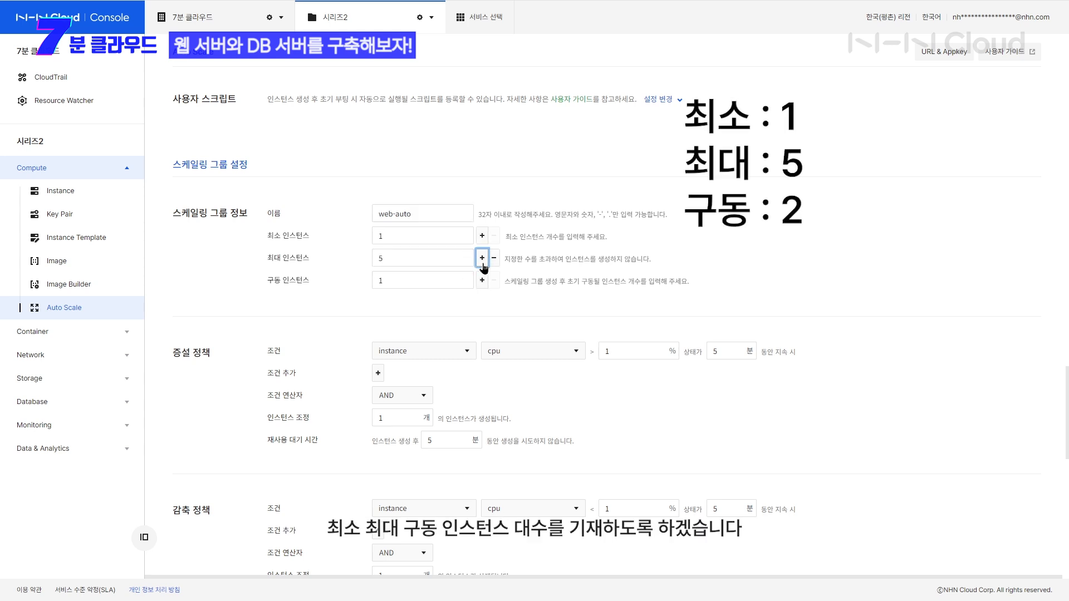
pyautogui.click(482, 280)
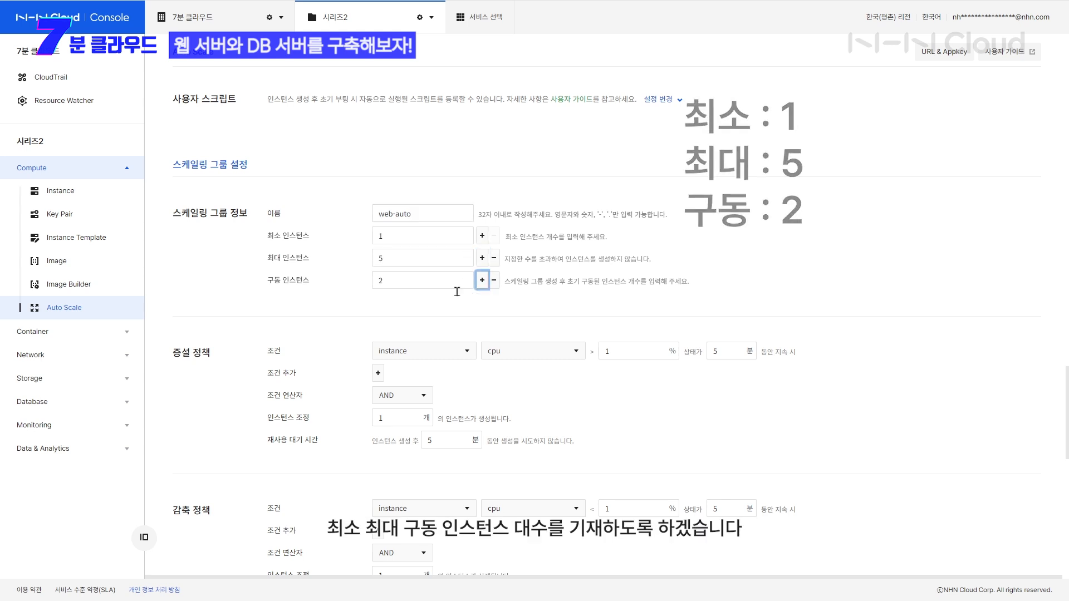
# Step: Set the scale-out policy to trigger when instance CPU stays at 60% or above for 1 minute
pyautogui.scroll(-1, 689, 283)
pyautogui.doubleClick(678, 294)
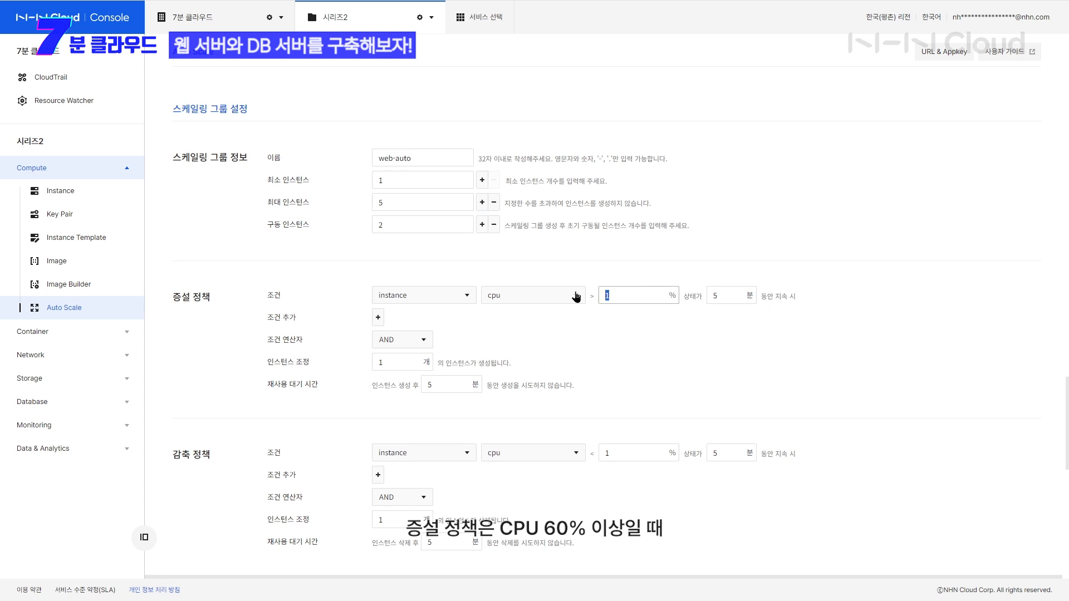
pyautogui.write('60')
pyautogui.doubleClick(726, 296)
pyautogui.write('1')
pyautogui.moveTo(514, 379); pyautogui.dragTo(430, 373)
pyautogui.click(606, 367)
# Step: Set the CPU threshold of the scale-in policy to 30%
pyautogui.scroll(-1, 635, 368)
pyautogui.doubleClick(607, 397)
pyautogui.write('30')
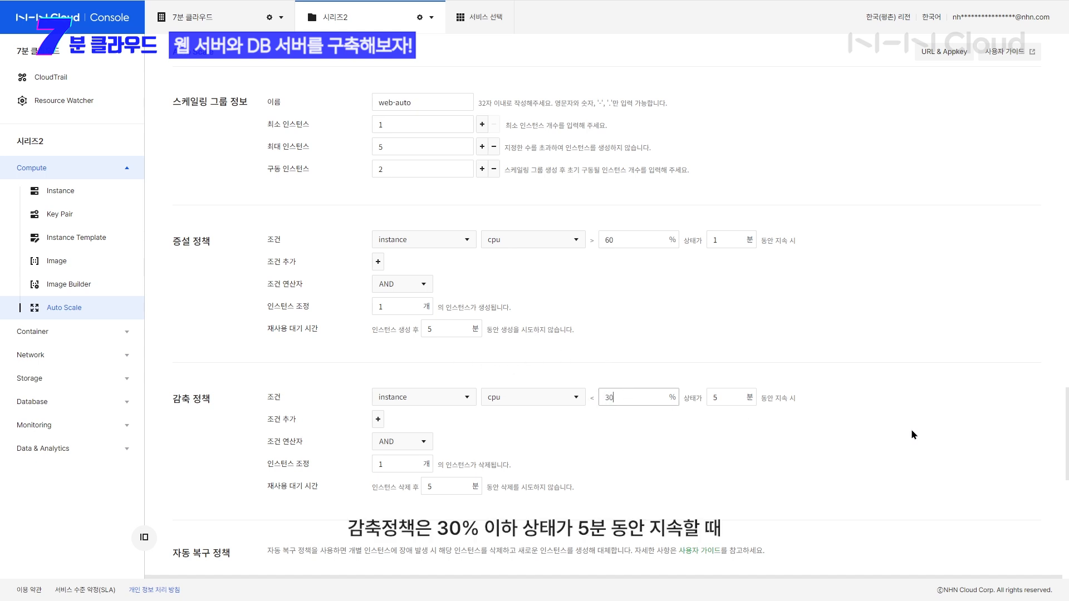
pyautogui.click(755, 432)
# Step: Attach the available web-lb load balancer to the scaling group
pyautogui.scroll(-2, 712, 432)
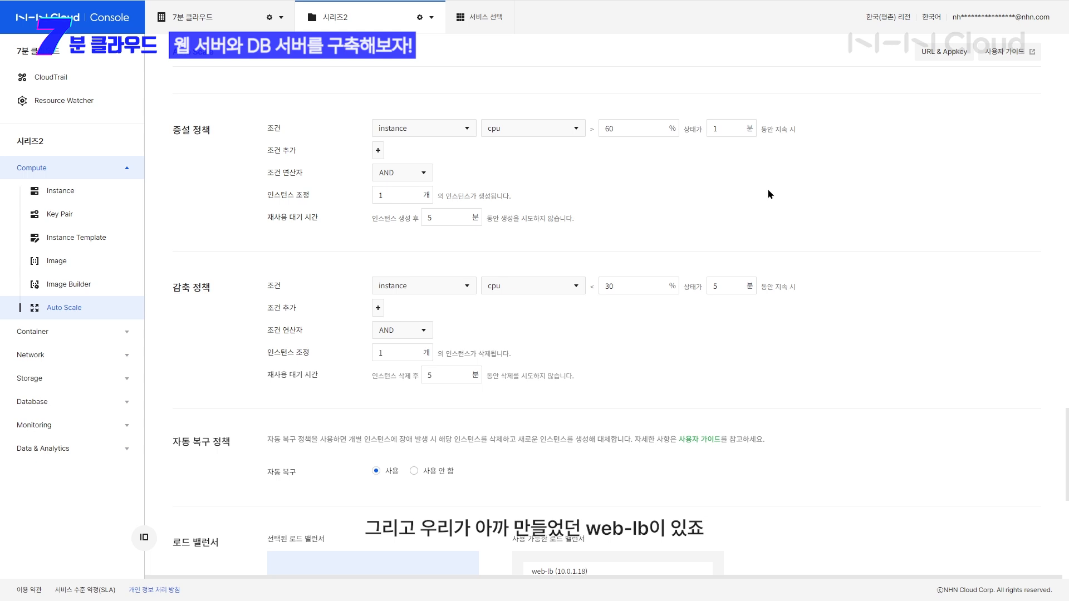
pyautogui.scroll(-3, 795, 229)
pyautogui.moveTo(262, 374); pyautogui.dragTo(586, 377)
pyautogui.click(606, 386)
pyautogui.click(572, 401)
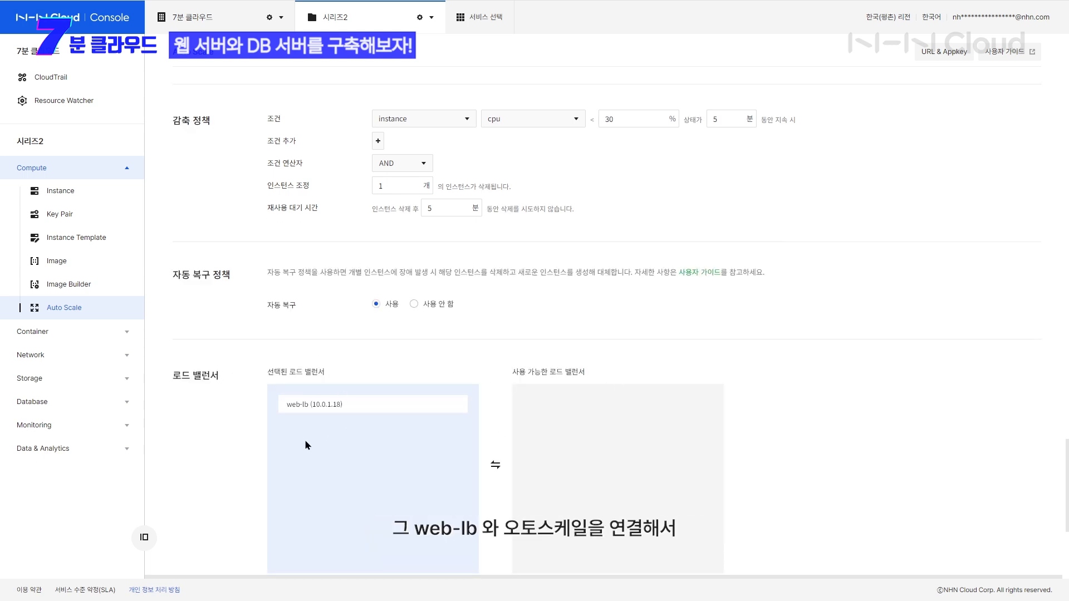
# Step: Create the scaling group and open the basic information of web-auto
pyautogui.scroll(-4, 381, 414)
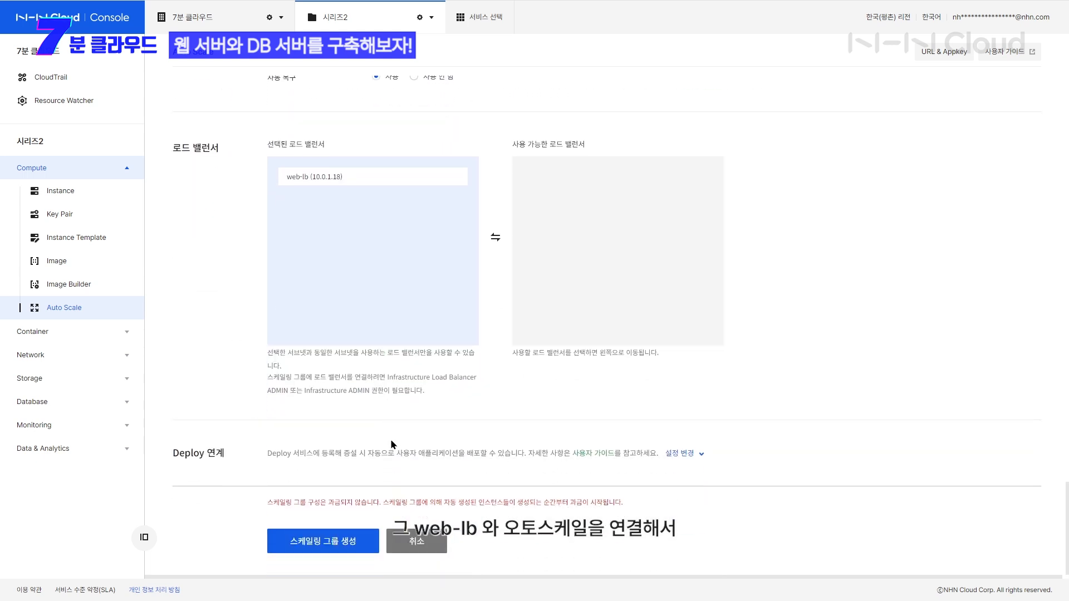
pyautogui.click(353, 539)
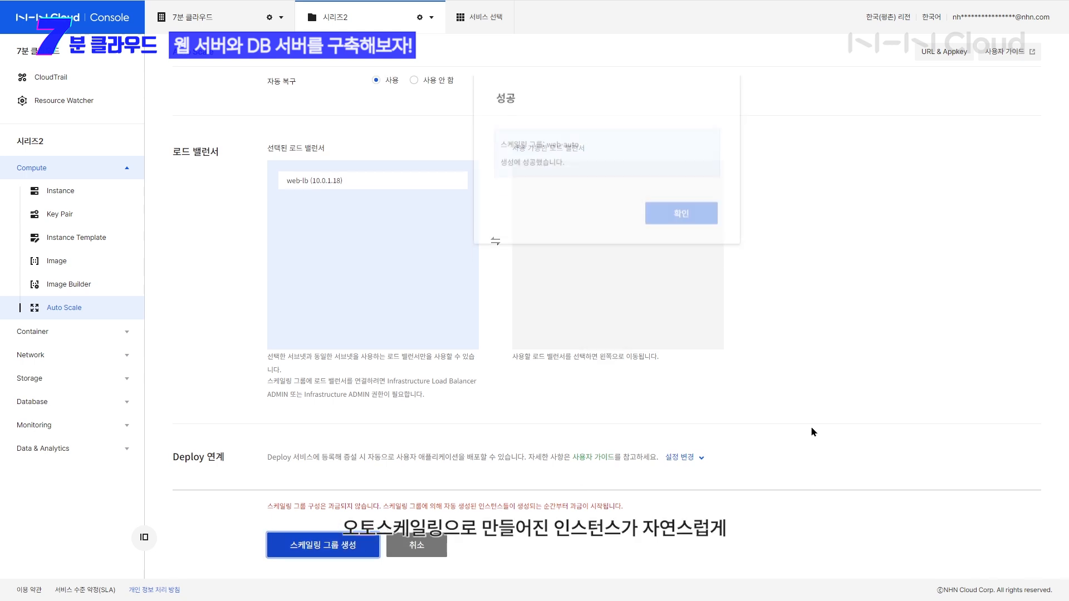
pyautogui.click(686, 239)
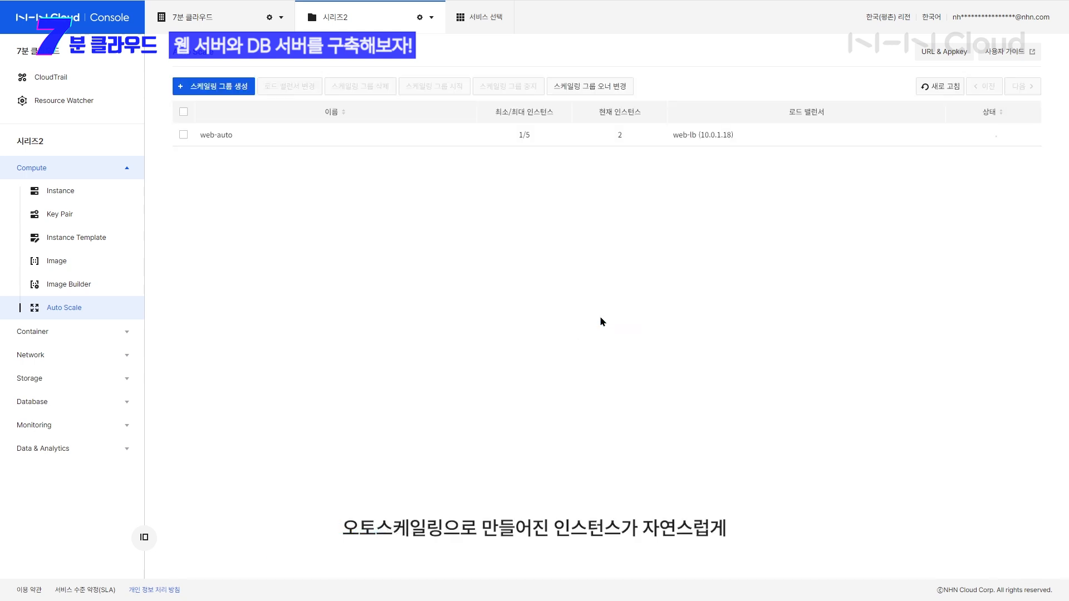
pyautogui.click(800, 138)
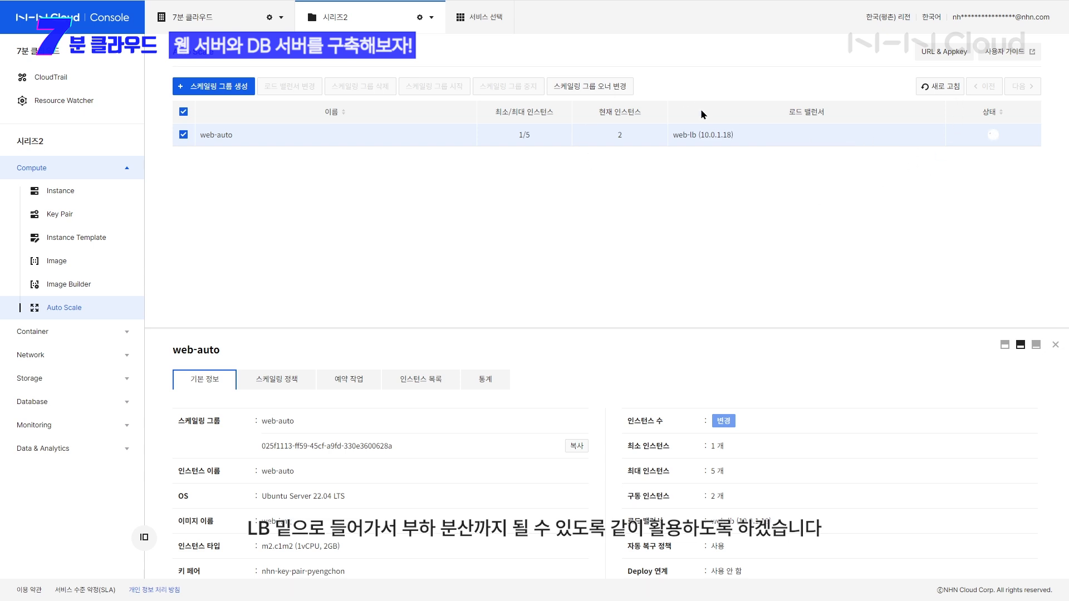
# Step: Go to the instance list, inspect a web-auto instance's basic information and refresh the list
pyautogui.click(58, 191)
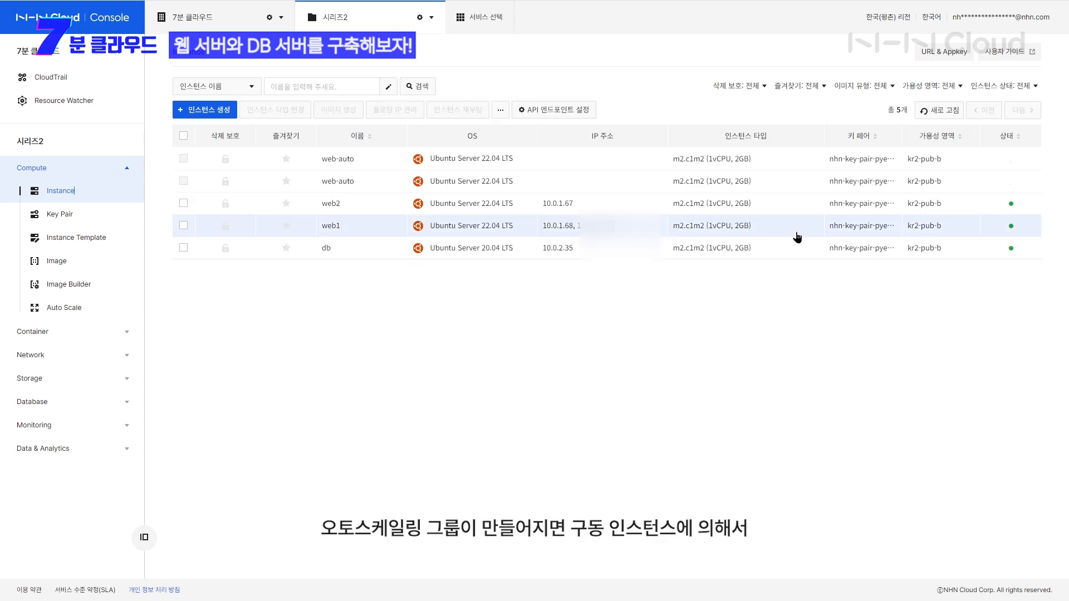
pyautogui.click(478, 177)
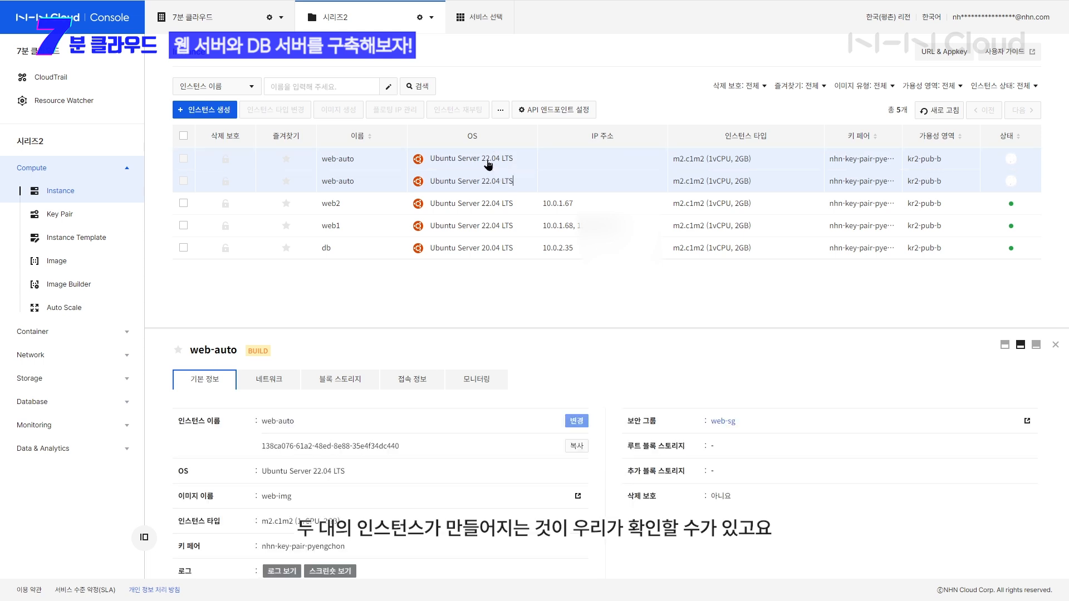
pyautogui.click(935, 111)
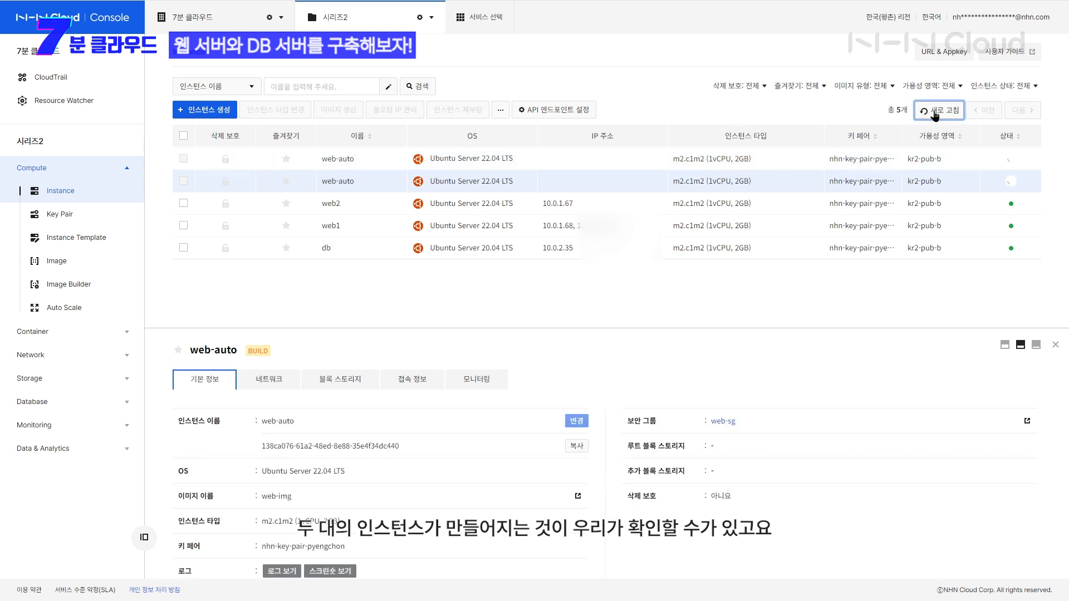
# Step: Open the web-lb load balancer and show the members of memberGroup-1 with their status in an enlarged detail view
pyautogui.click(84, 355)
pyautogui.moveTo(82, 356)
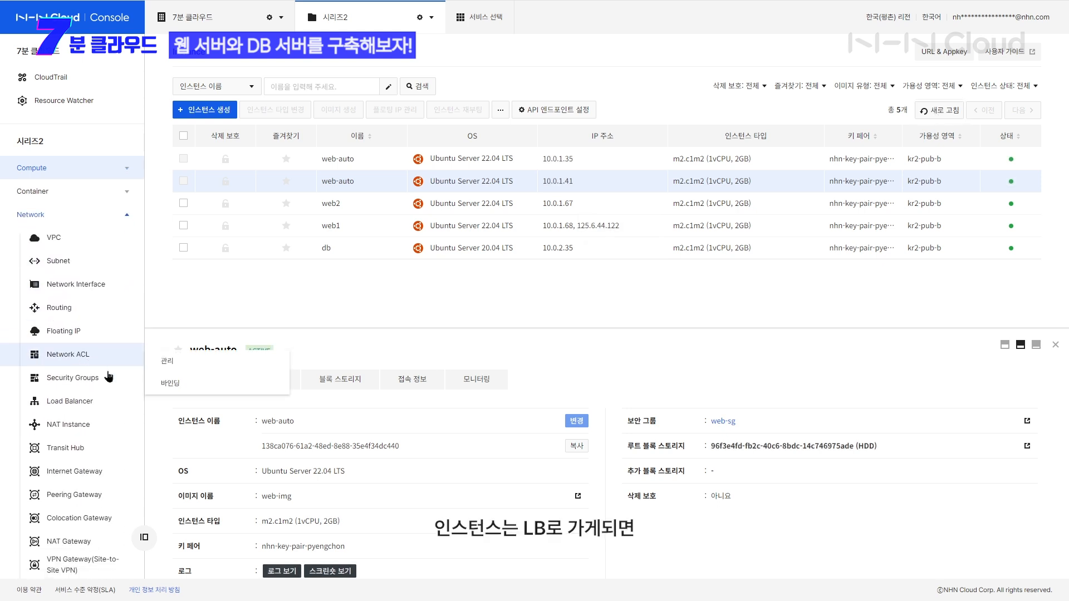
pyautogui.click(173, 399)
pyautogui.click(1012, 156)
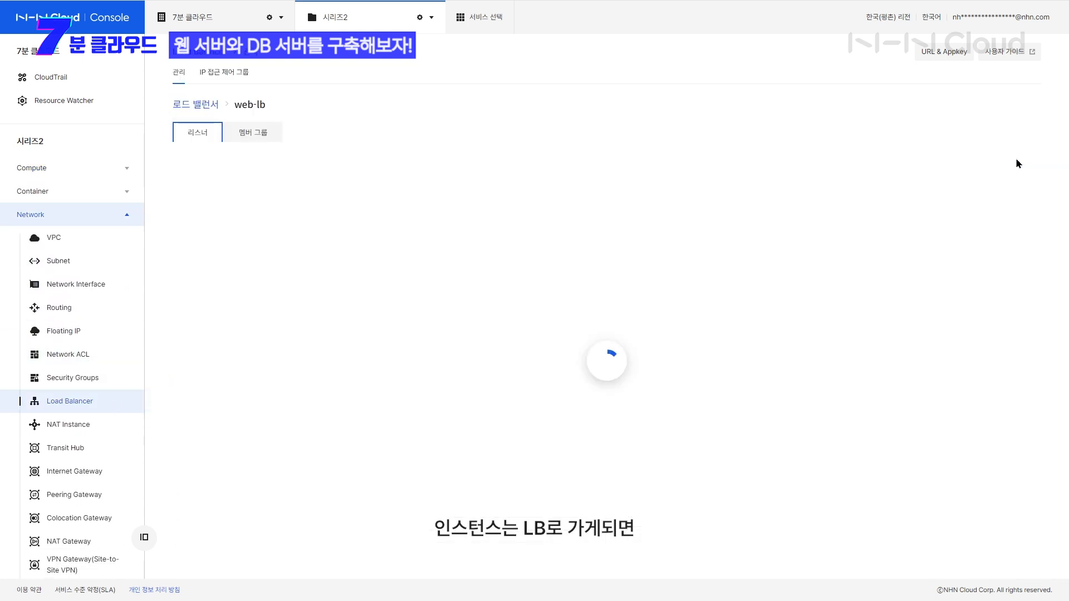
pyautogui.click(656, 207)
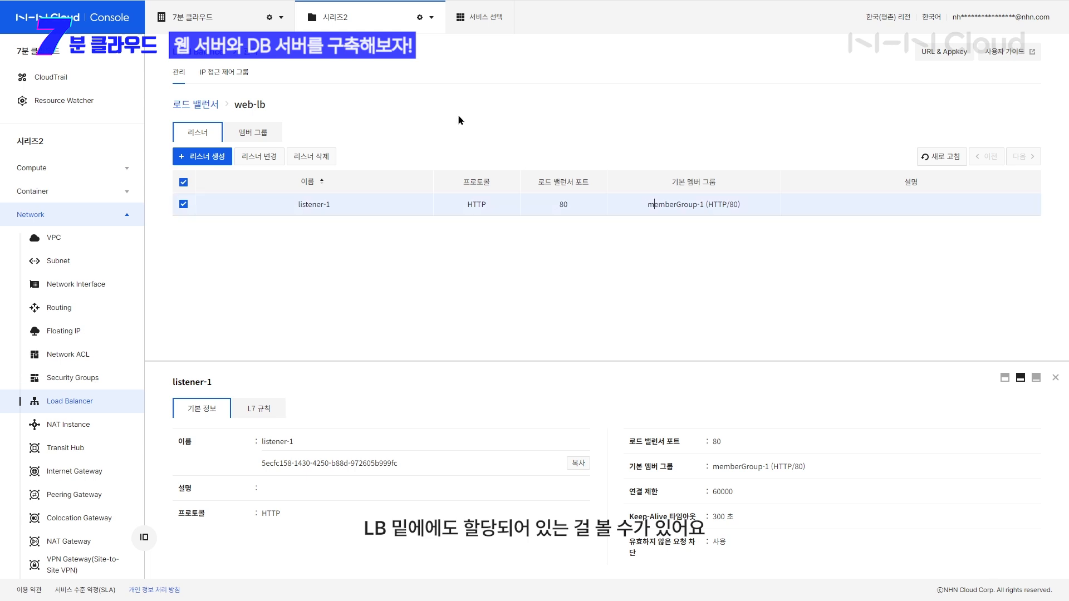
pyautogui.click(257, 132)
pyautogui.click(501, 212)
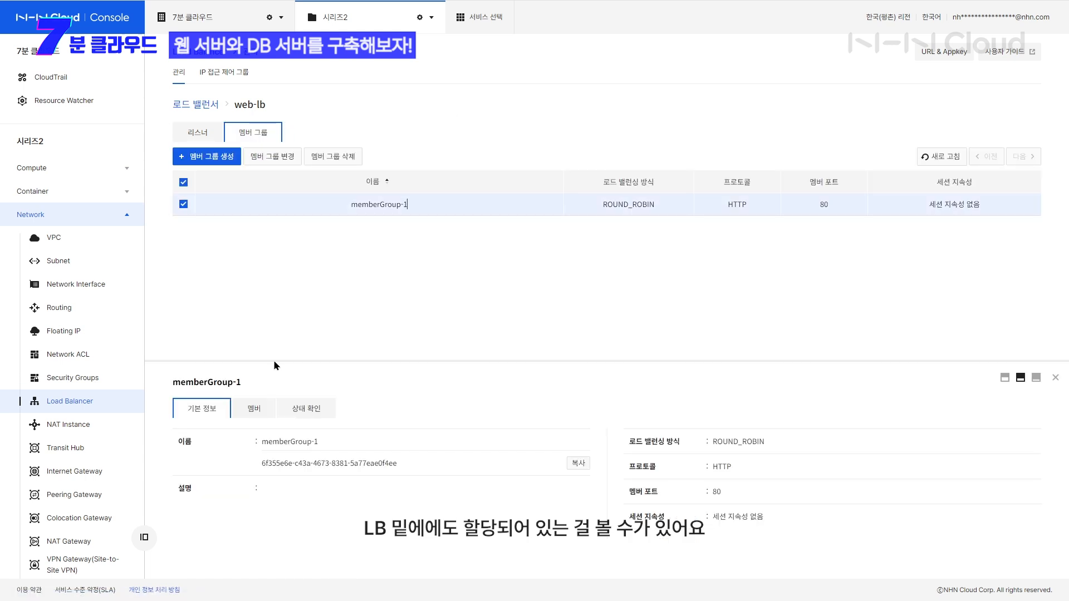
pyautogui.click(254, 409)
pyautogui.click(1004, 378)
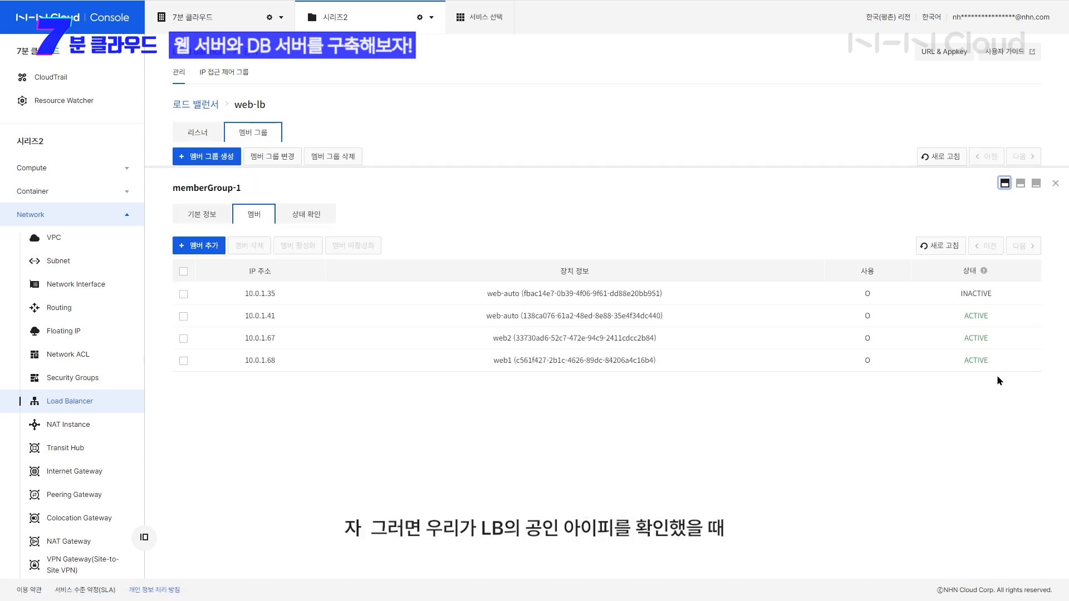
pyautogui.click(945, 325)
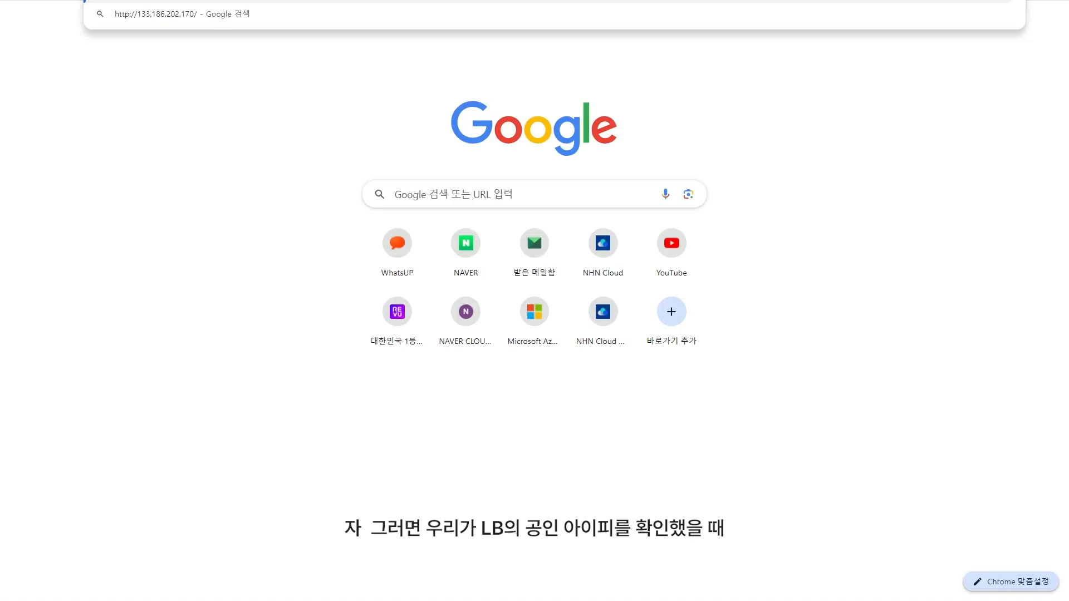
pyautogui.press('Return')
pyautogui.press('F5')
pyautogui.press('F5')
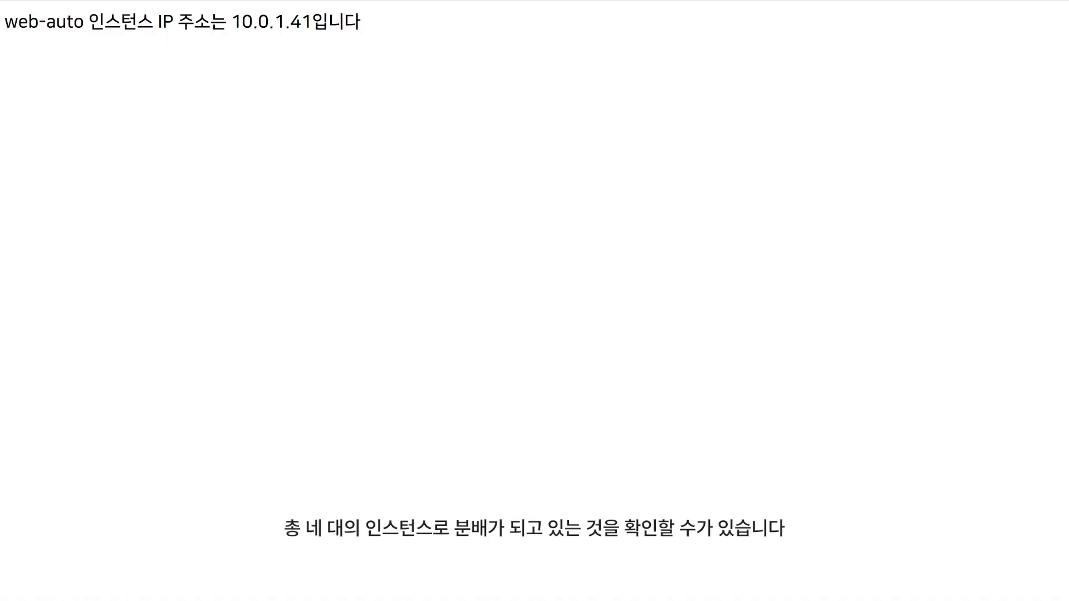
pyautogui.press('F5')
pyautogui.press('F5')
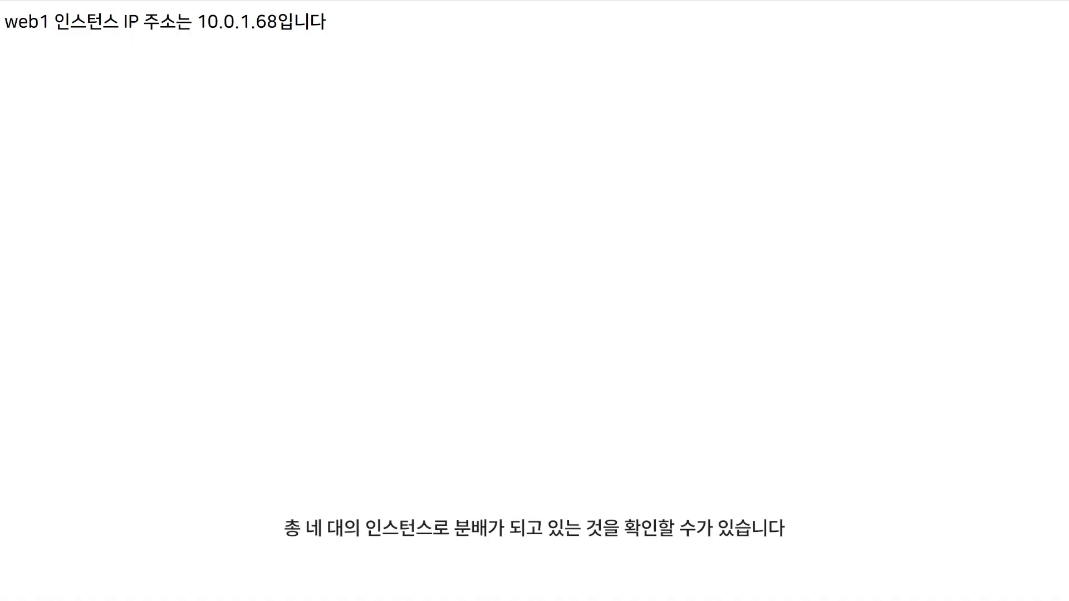
pyautogui.press('F5')
pyautogui.press('F5')
pyautogui.press('F5')
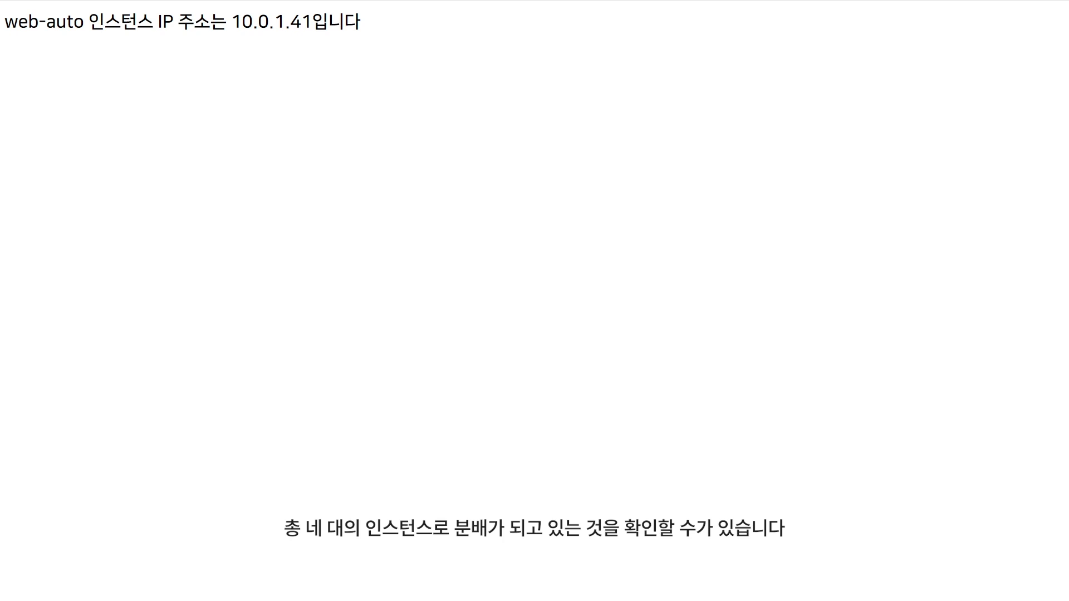
pyautogui.press('F5')
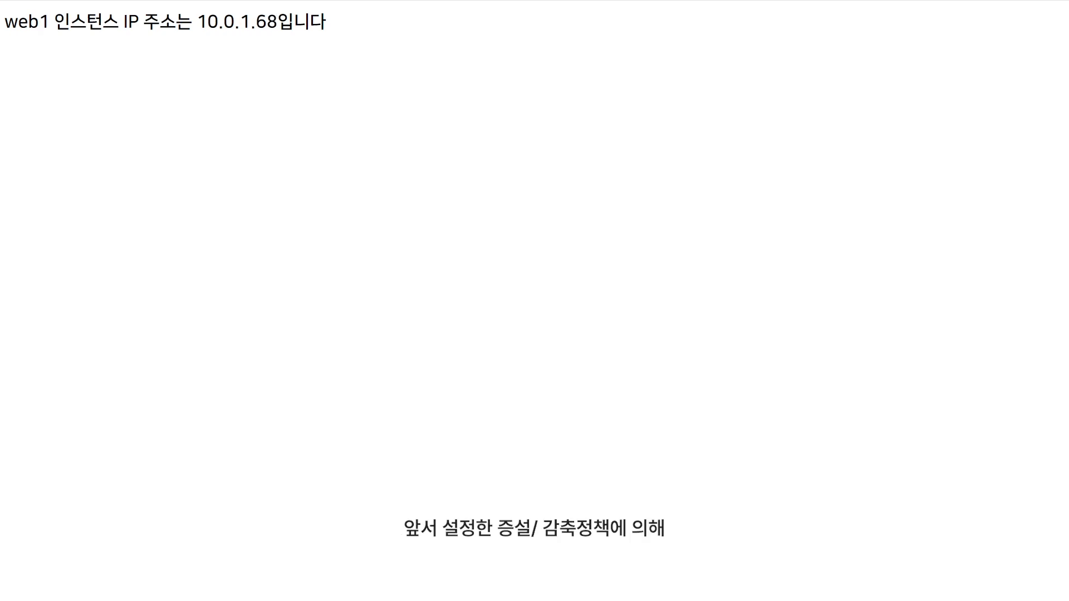
pyautogui.press('F5')
pyautogui.press('F5')
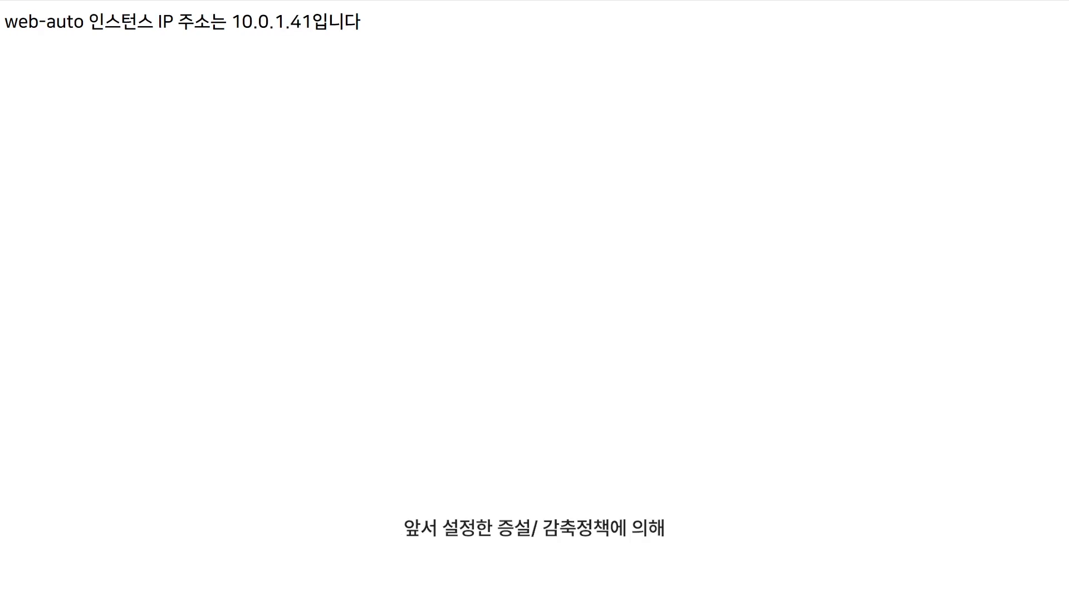